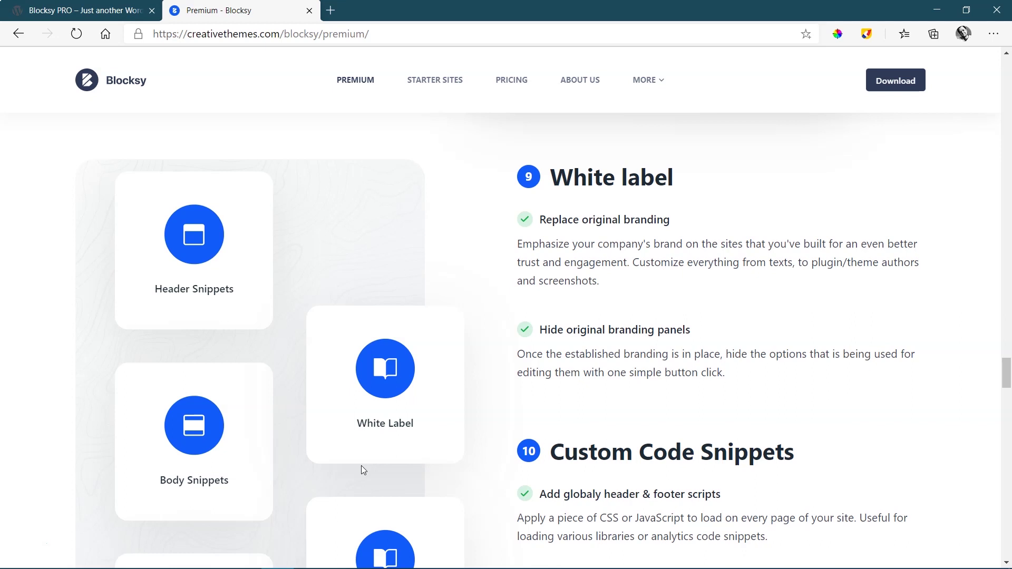
Go from the site's front page into the WordPress admin and open the Blocksy PRO dashboard
left_click(116, 9)
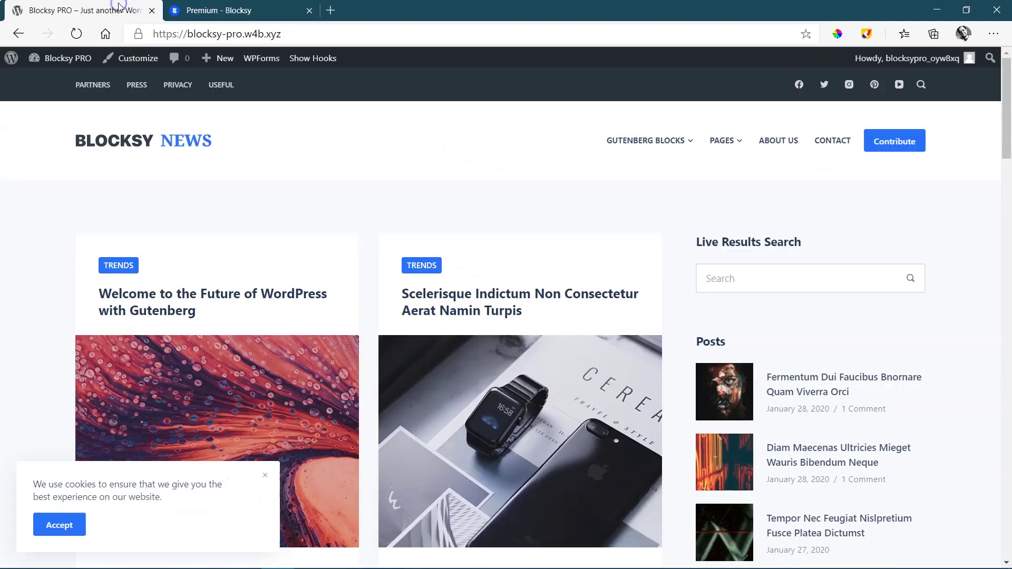
left_click(76, 34)
mouse_move(82, 61)
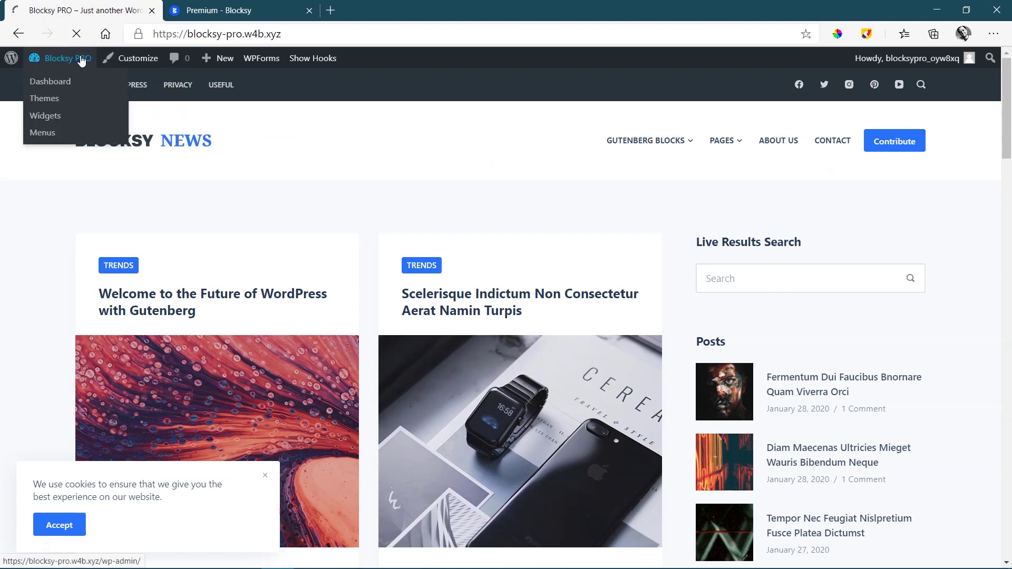
left_click(82, 62)
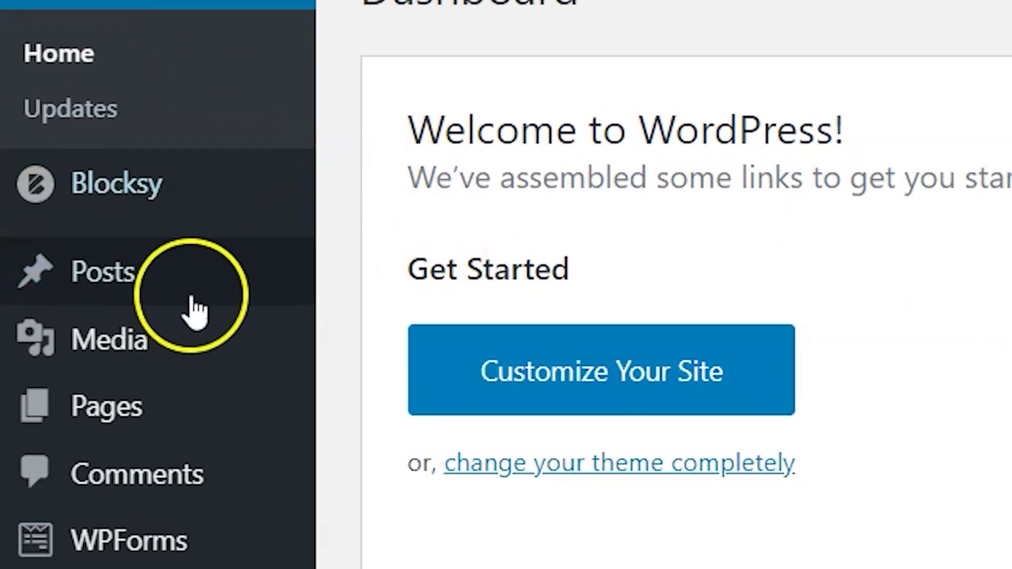
mouse_move(208, 192)
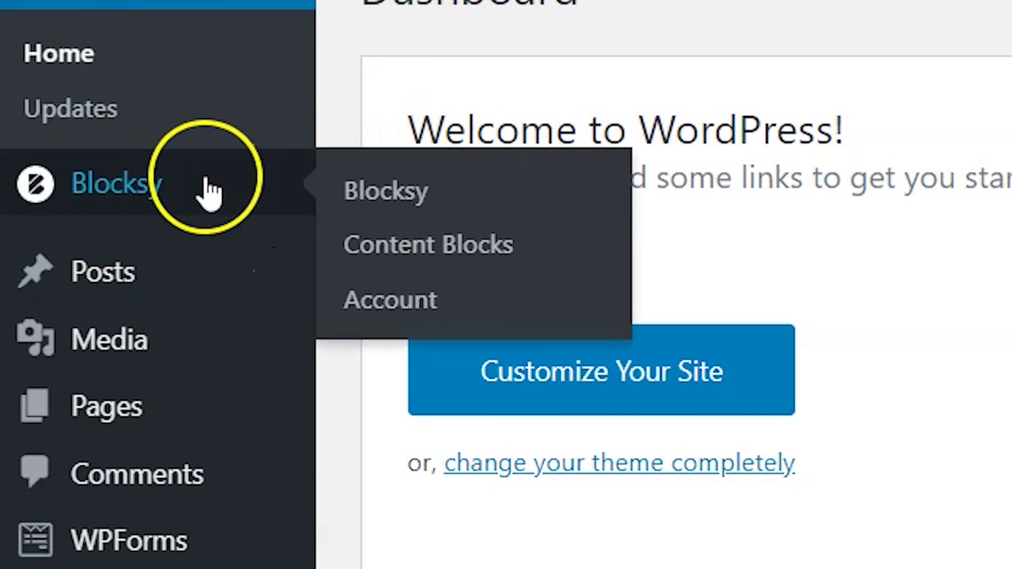
left_click(138, 182)
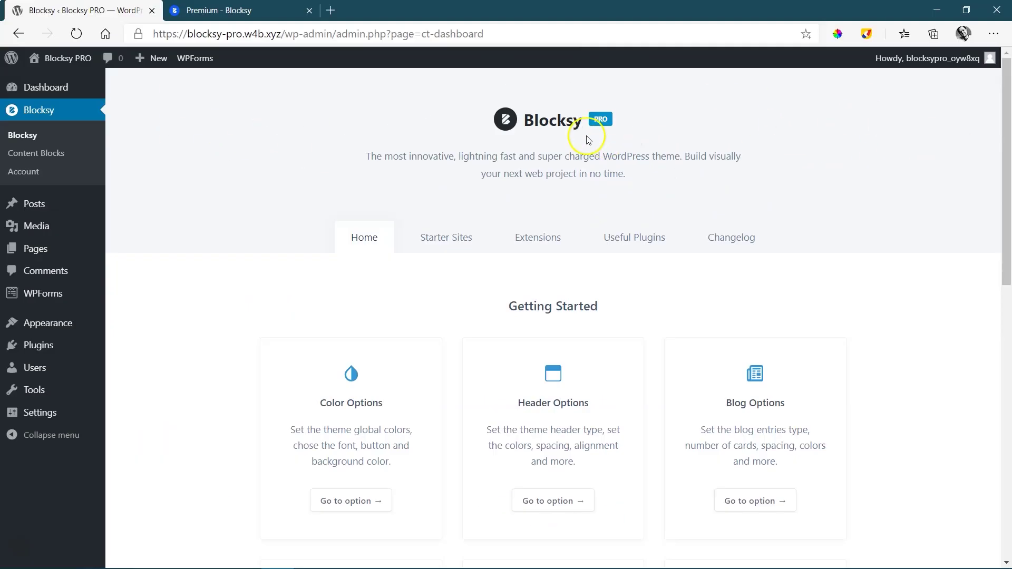
View the Blocksy theme, then list installed plugins showing Blocksy Companion (Premium) 1.7.40
mouse_move(61, 323)
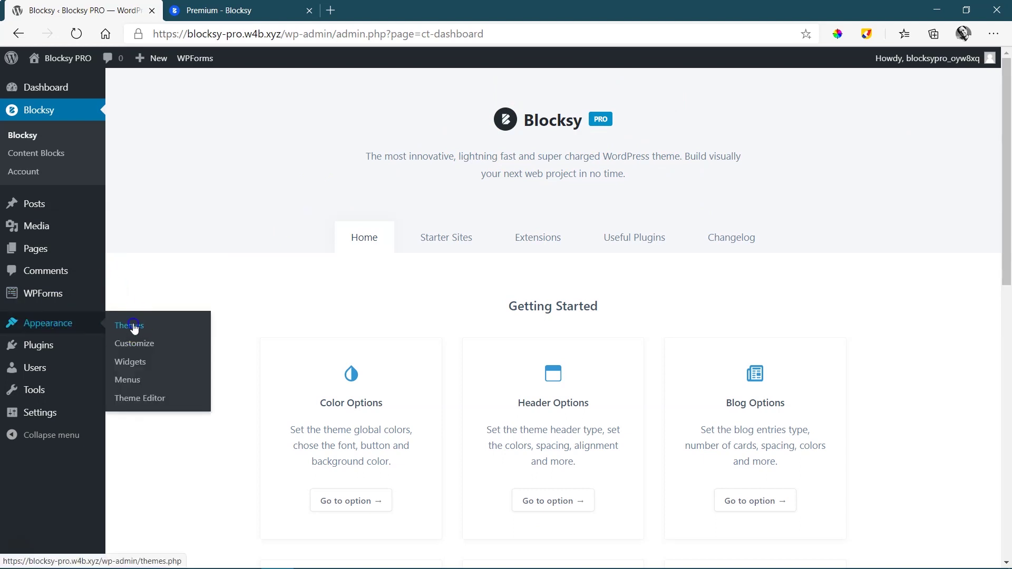
left_click(132, 326)
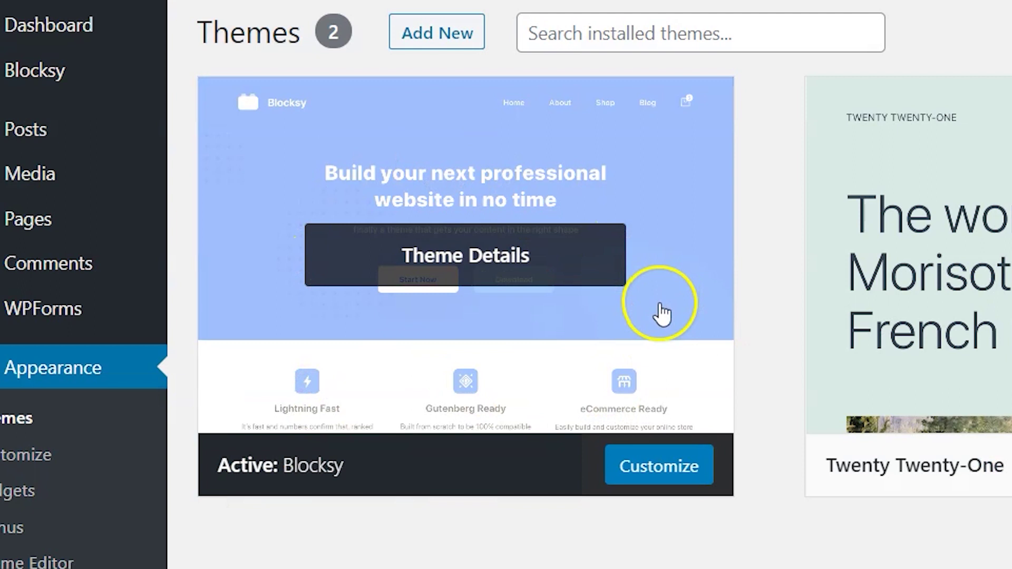
left_click(113, 568)
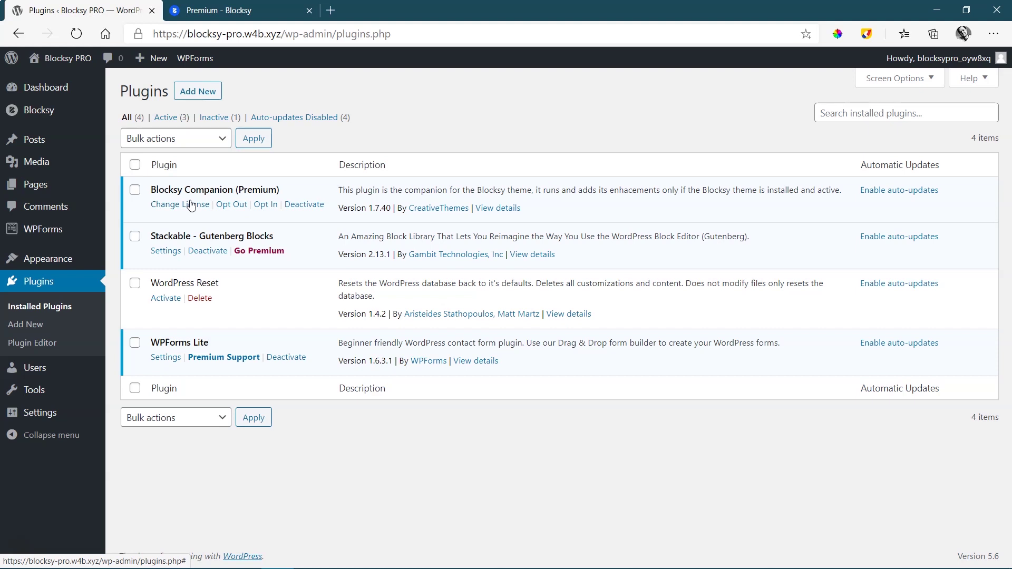
Activate the White Label extension from Blocksy's Pro Extensions list
mouse_move(44, 120)
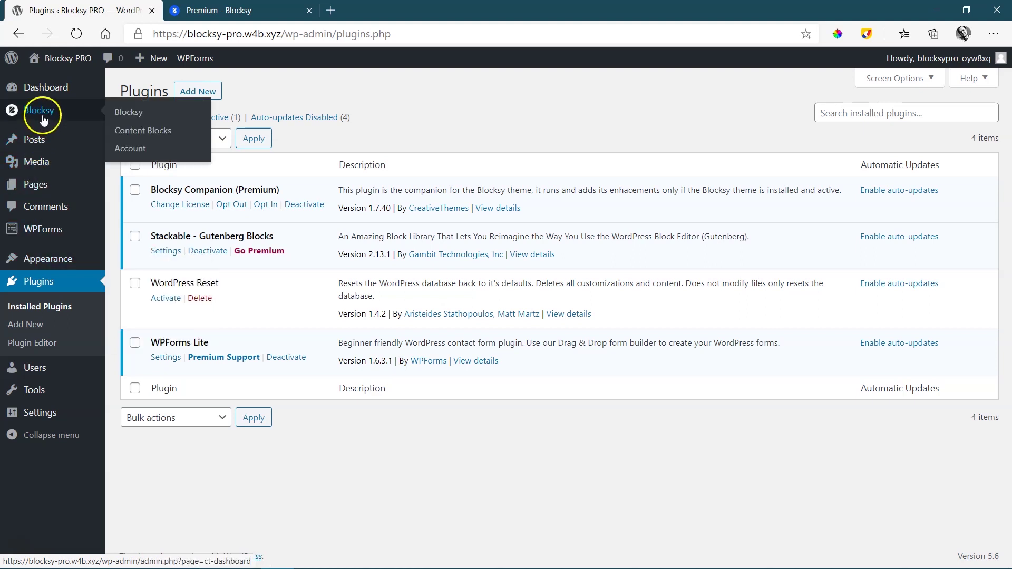
left_click(127, 113)
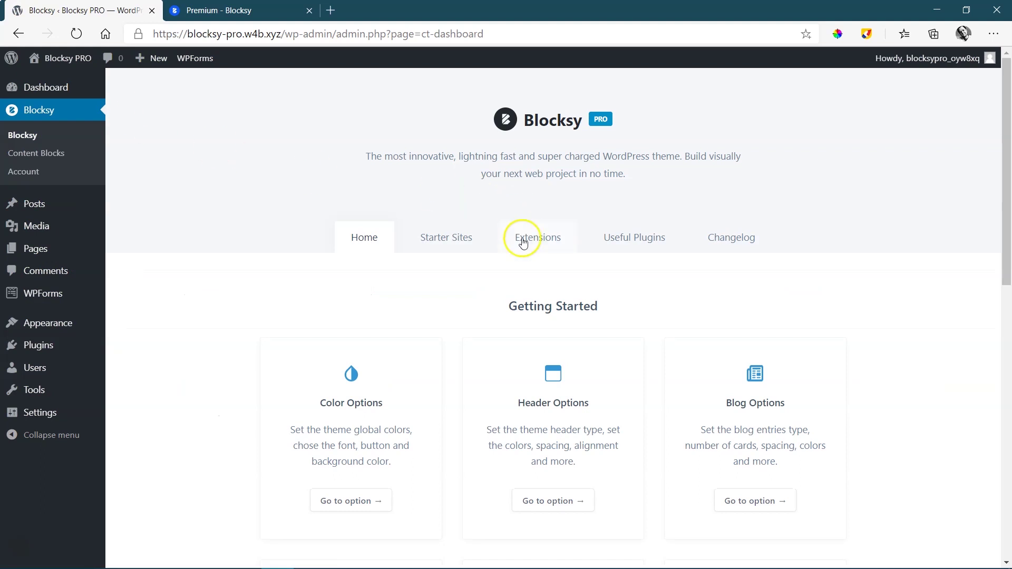
left_click(543, 241)
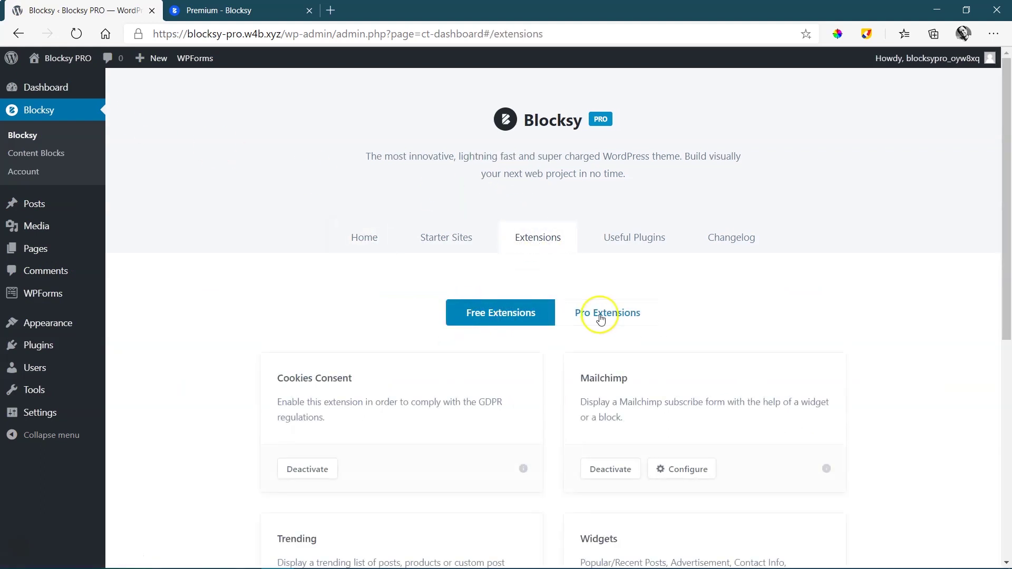
left_click_drag(1009, 251, 1009, 311)
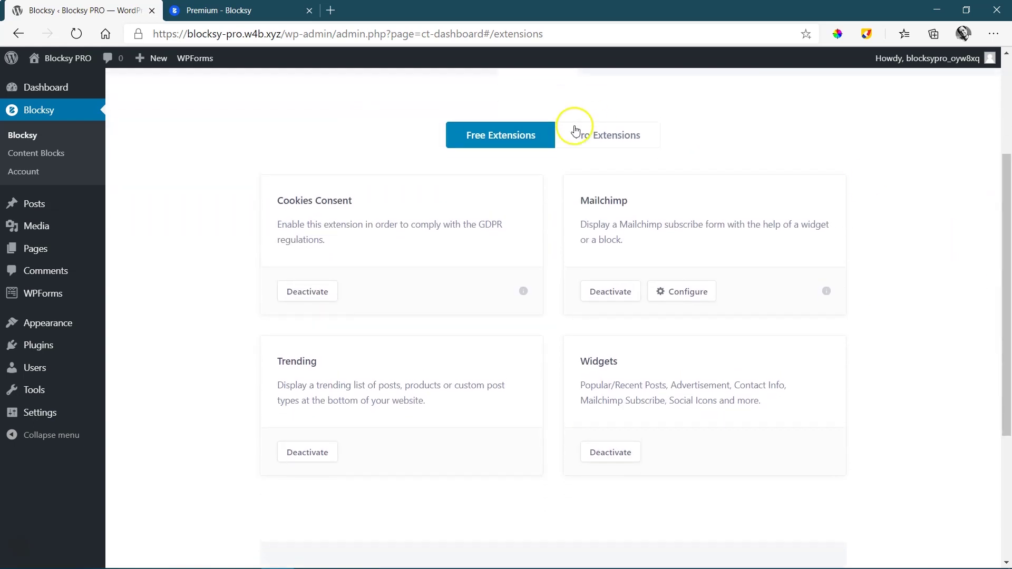
left_click(603, 141)
left_click_drag(1006, 154, 1008, 315)
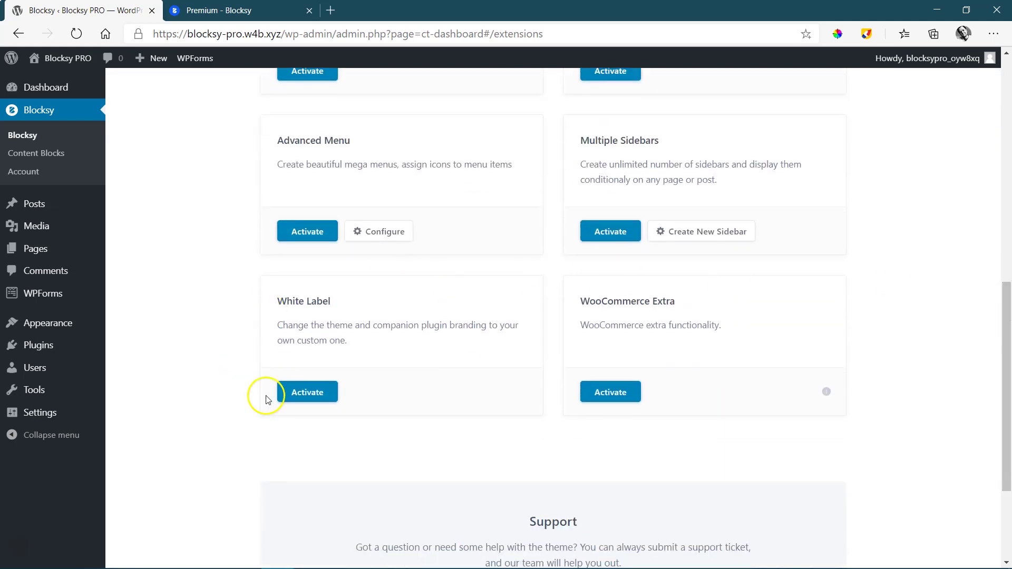
left_click(316, 393)
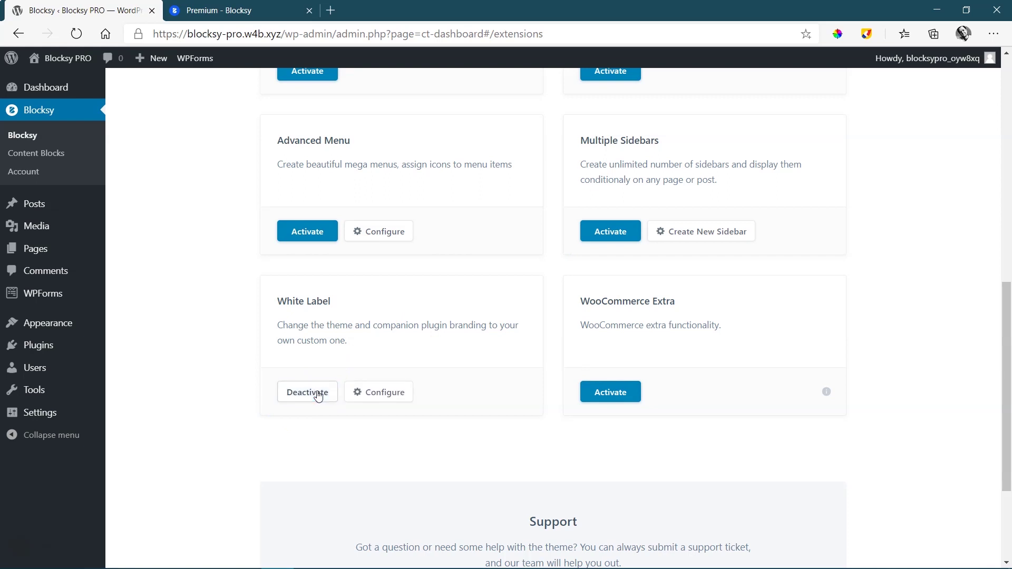
left_click(363, 391)
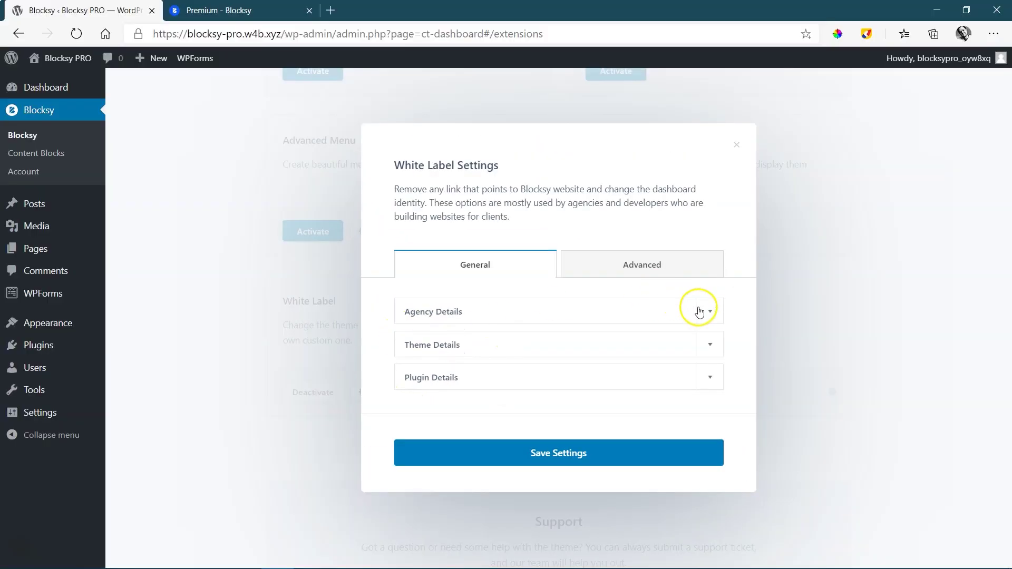
left_click(907, 205)
left_click(564, 320)
left_click(529, 330)
type("Joe Pine")
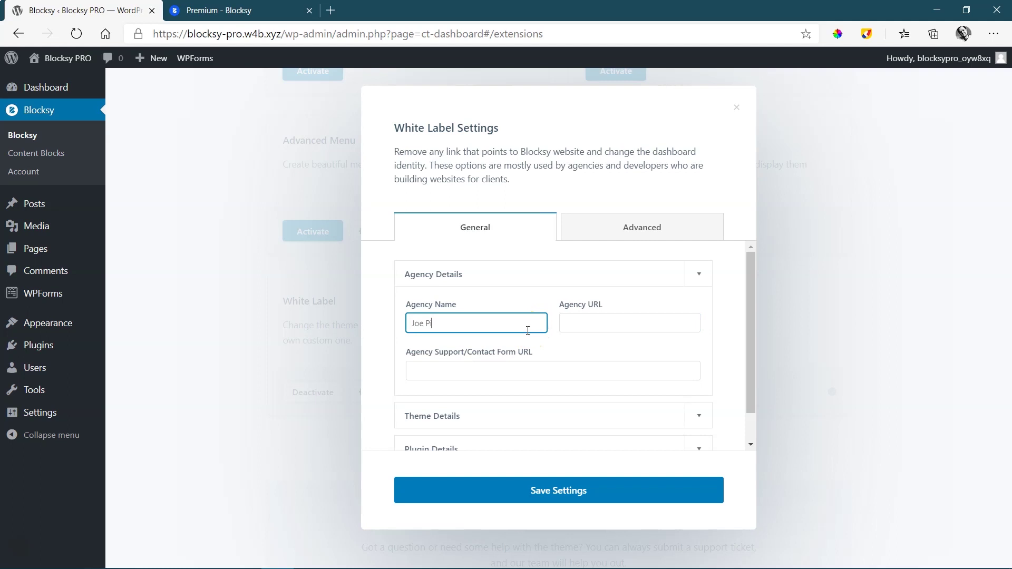
left_click(577, 318)
type("https")
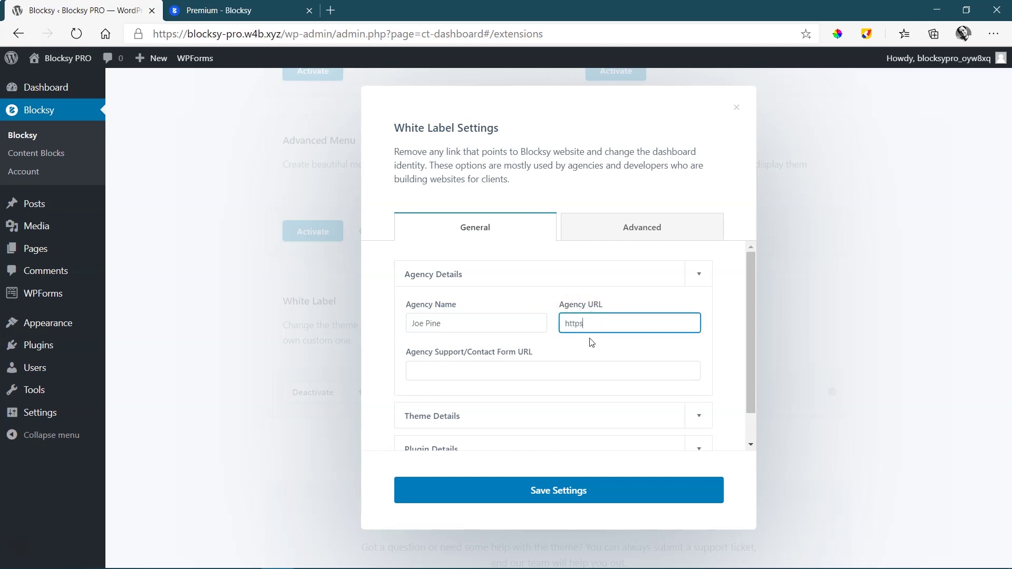
type("://w4b.io")
left_click(483, 363)
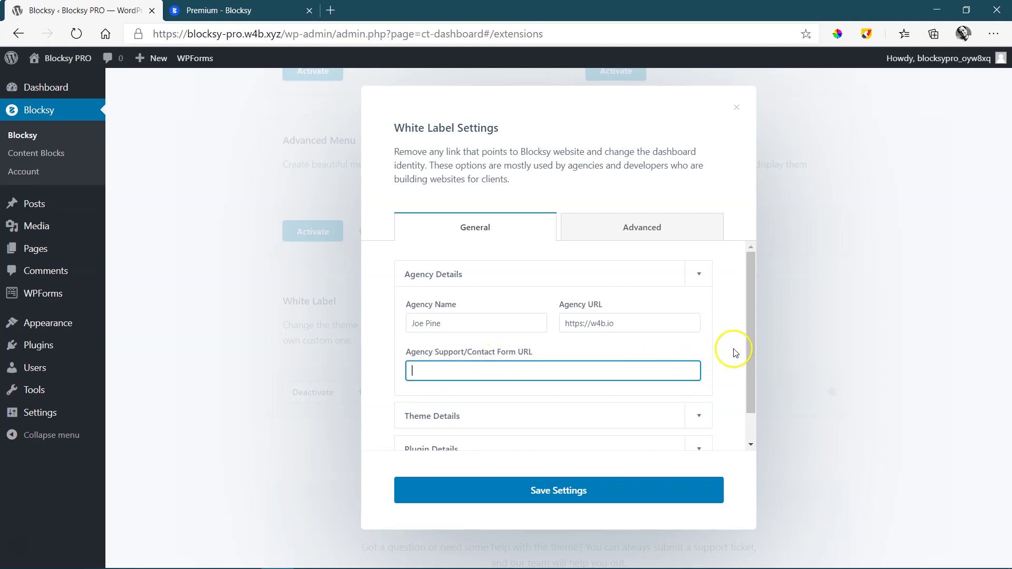
left_click_drag(752, 339, 752, 354)
left_click_drag(626, 307, 551, 309)
left_click(502, 346)
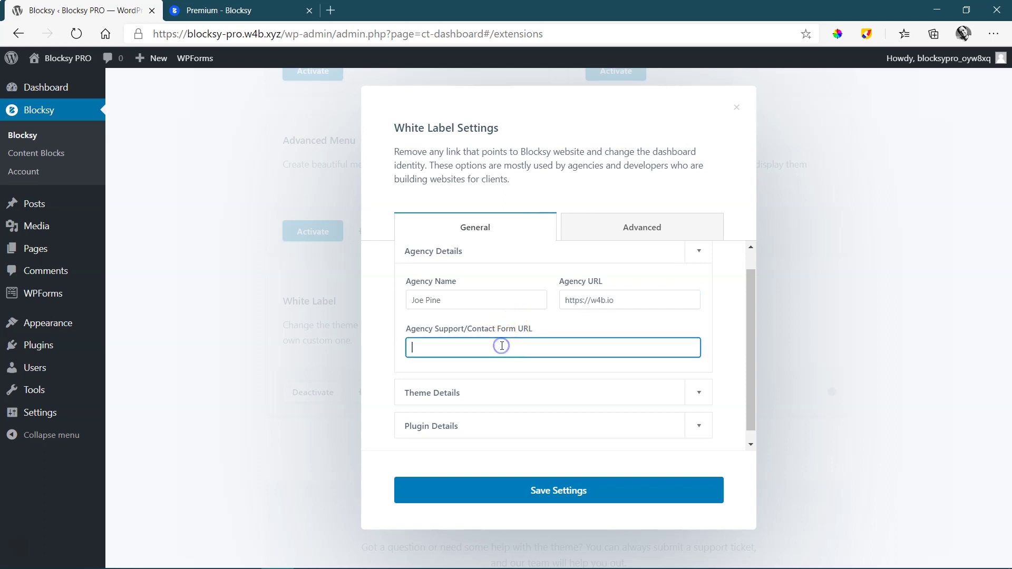
type("https://w4b.io")
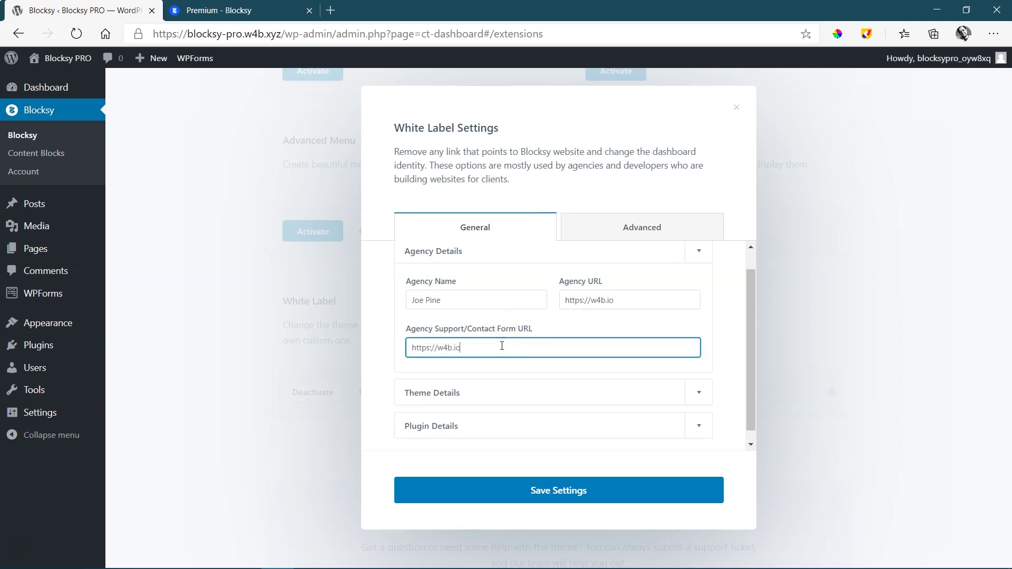
left_click(585, 490)
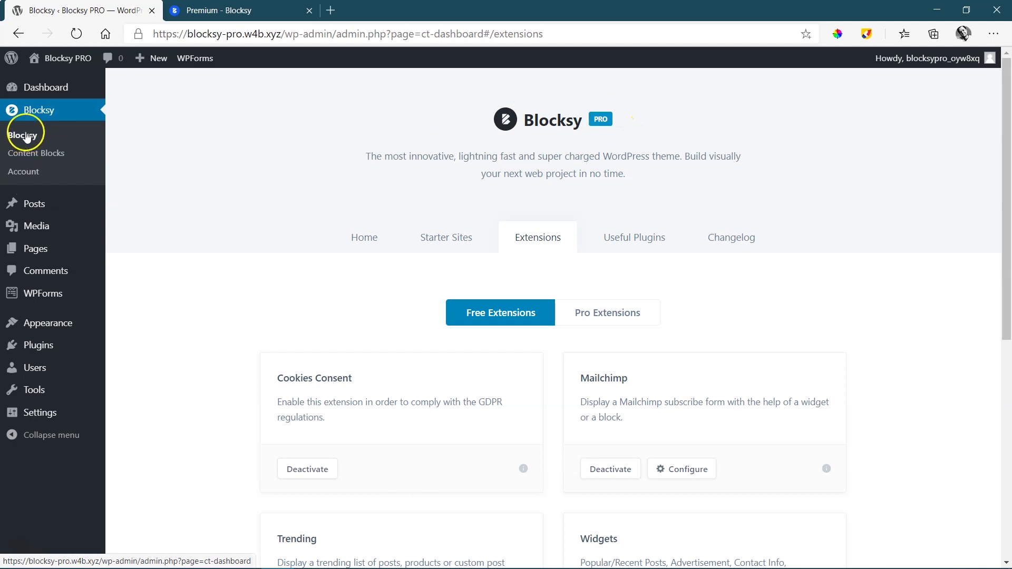
Check that Installed Plugins credits Blocksy Companion to the agency, then return to Blocksy
mouse_move(53, 344)
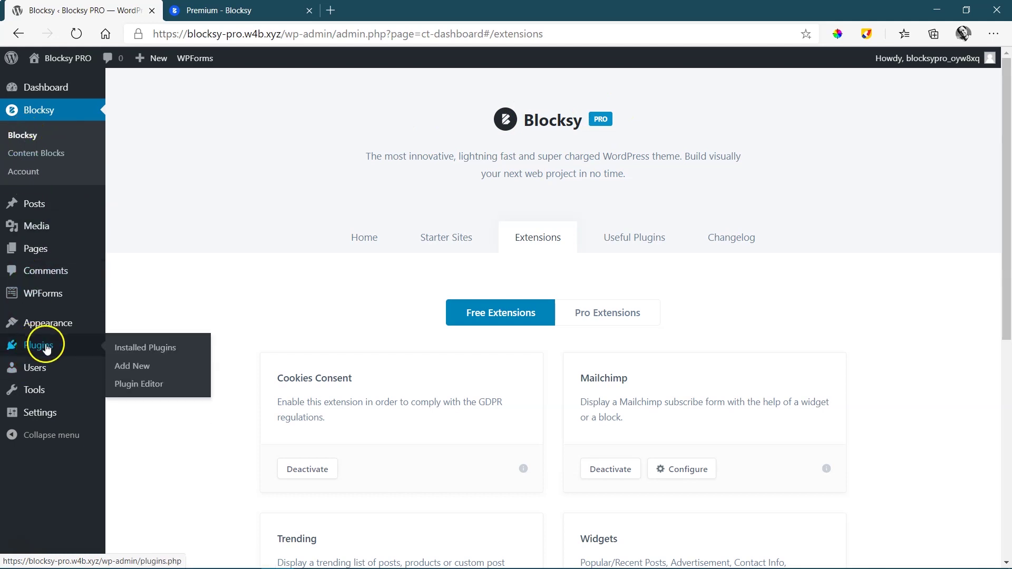
left_click(177, 349)
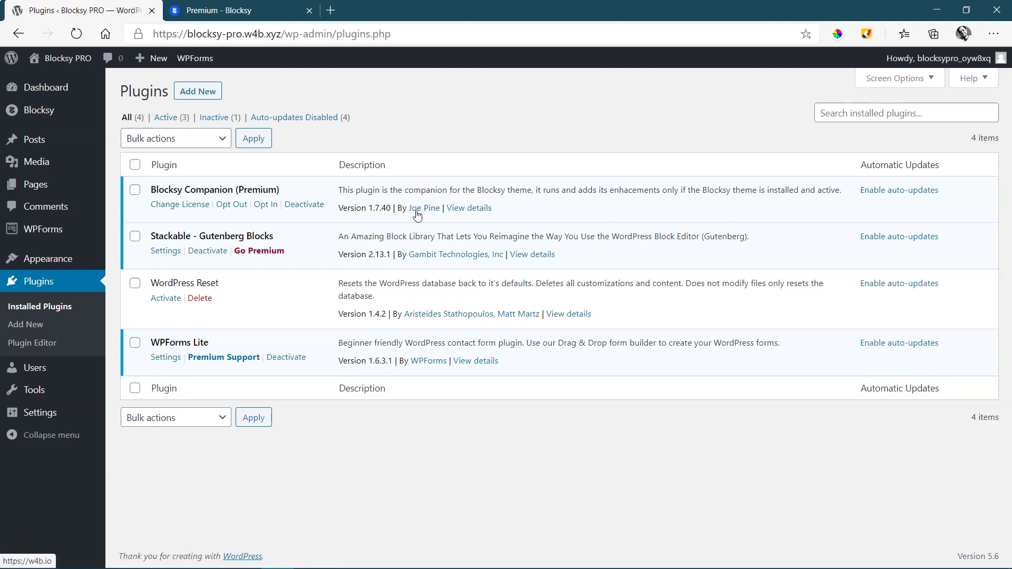
mouse_move(58, 110)
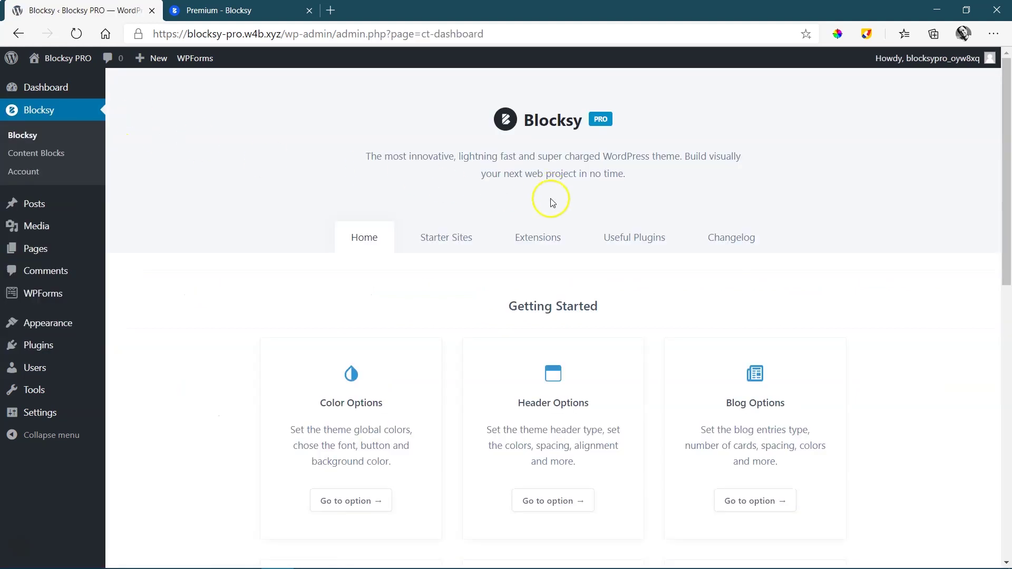
In White Label's Theme Details, enter a custom theme name and the description 'My theme is awesome!'
left_click(551, 233)
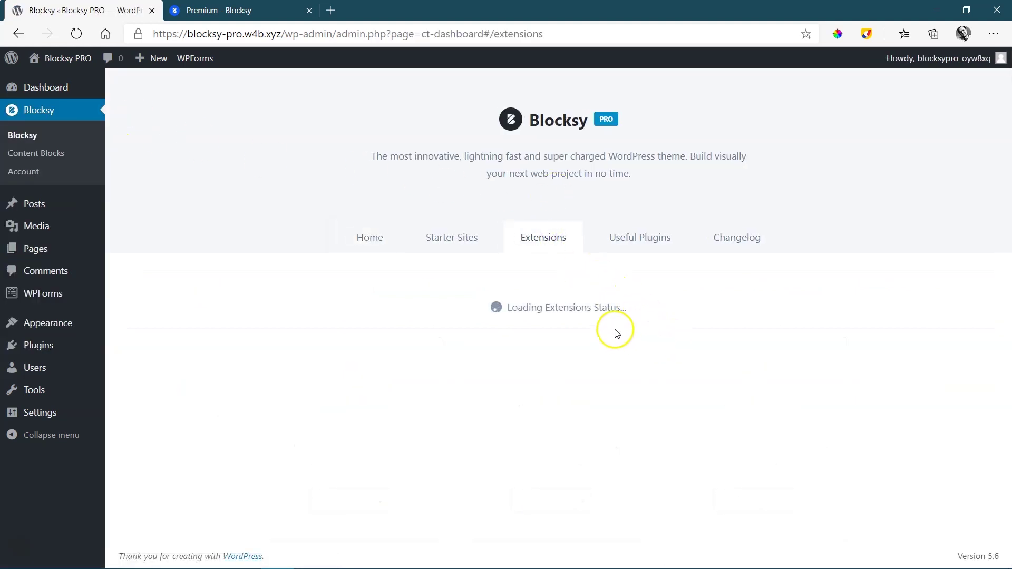
left_click(607, 316)
scroll(807, 321, "down", 10)
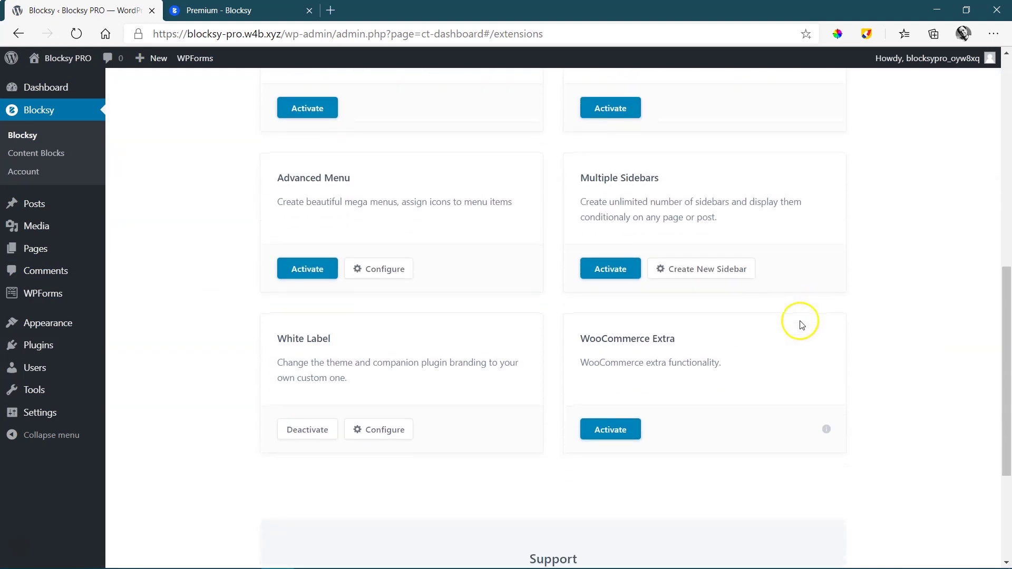
left_click(363, 436)
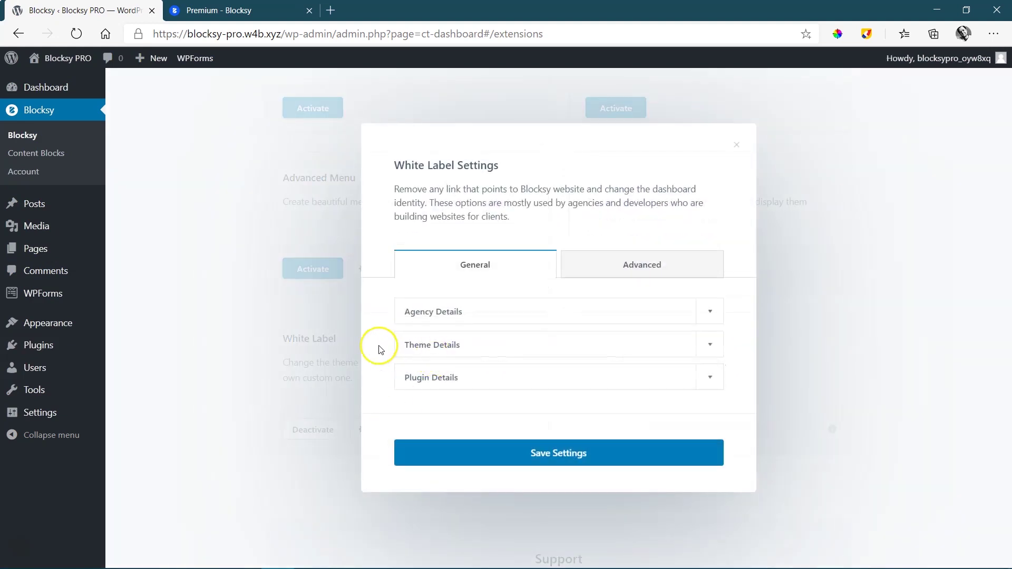
left_click(459, 357)
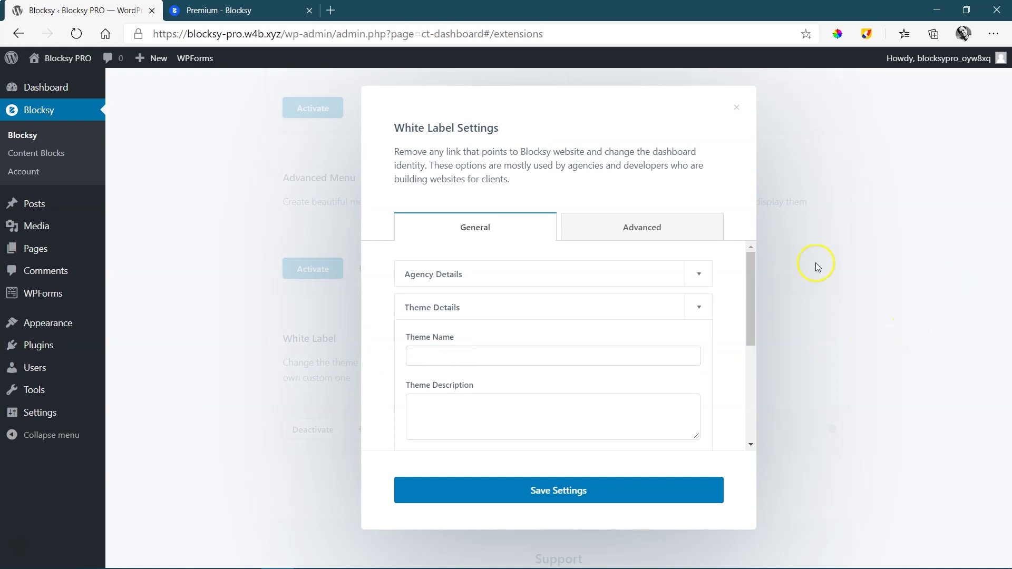
left_click_drag(757, 284, 753, 311)
left_click(593, 278)
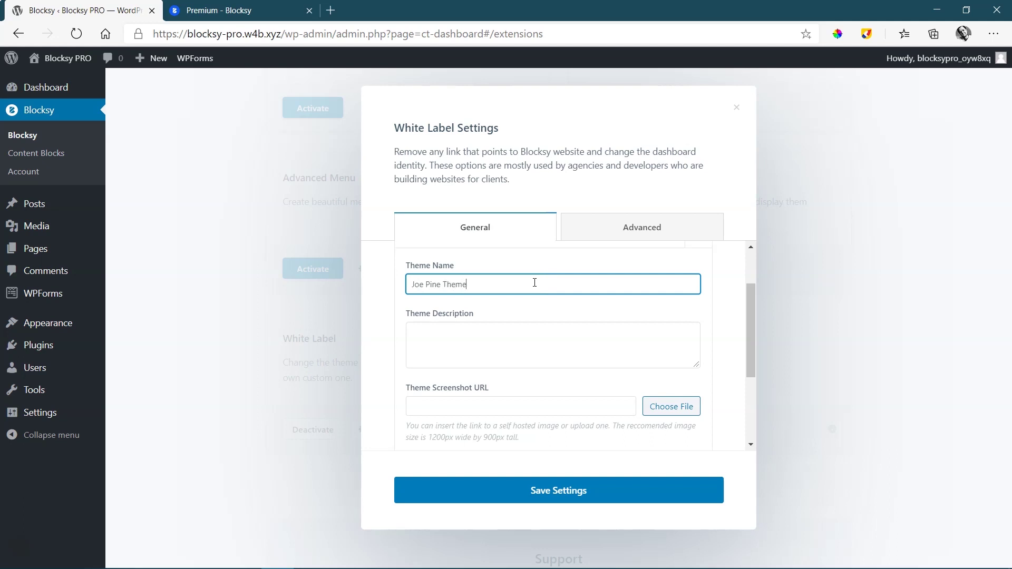
left_click(478, 336)
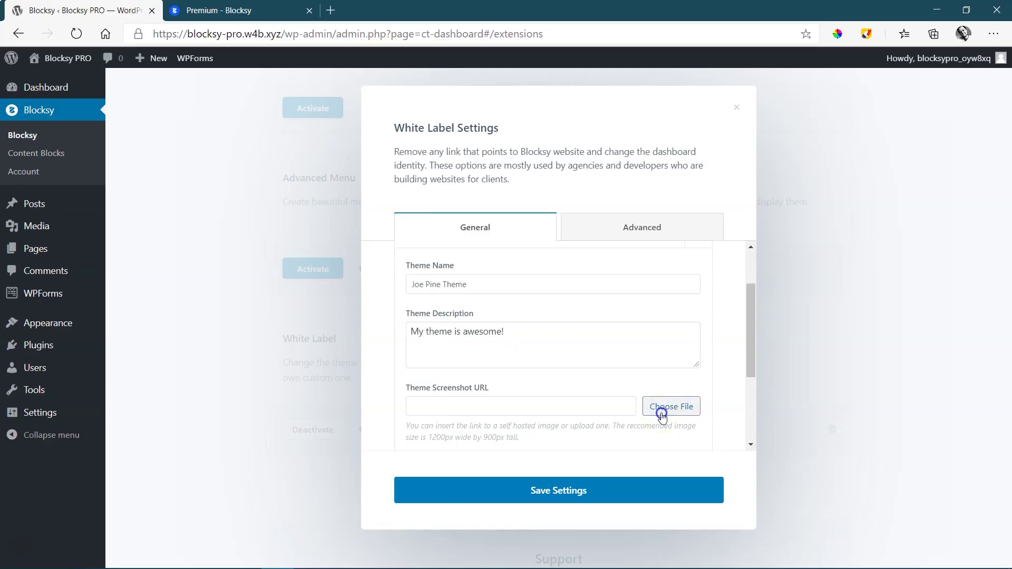
Set the theme screenshot to the pool photo (theme-thumbnail-1.jpg) from the media library
left_click(830, 237)
left_click(113, 111)
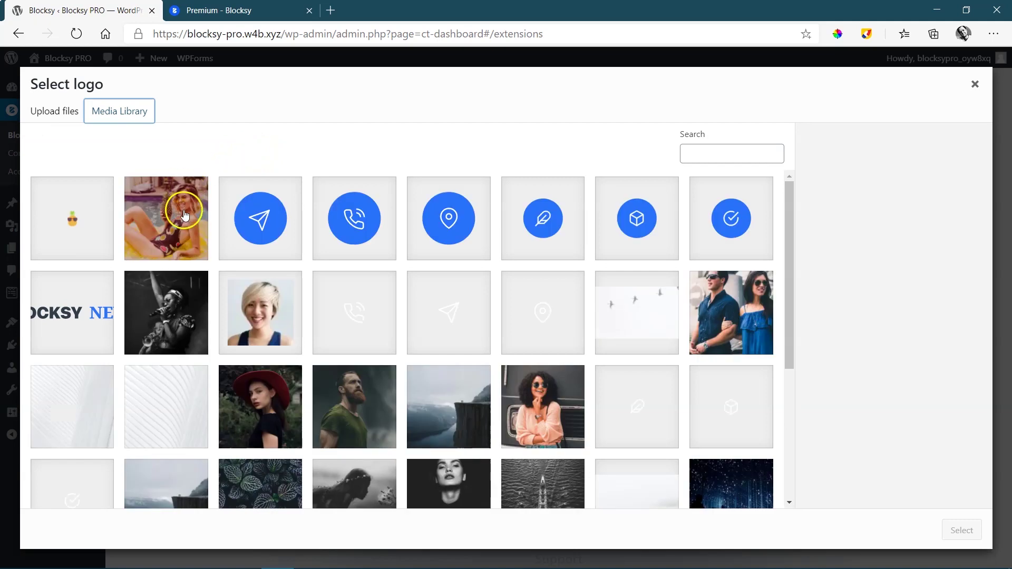
left_click(183, 210)
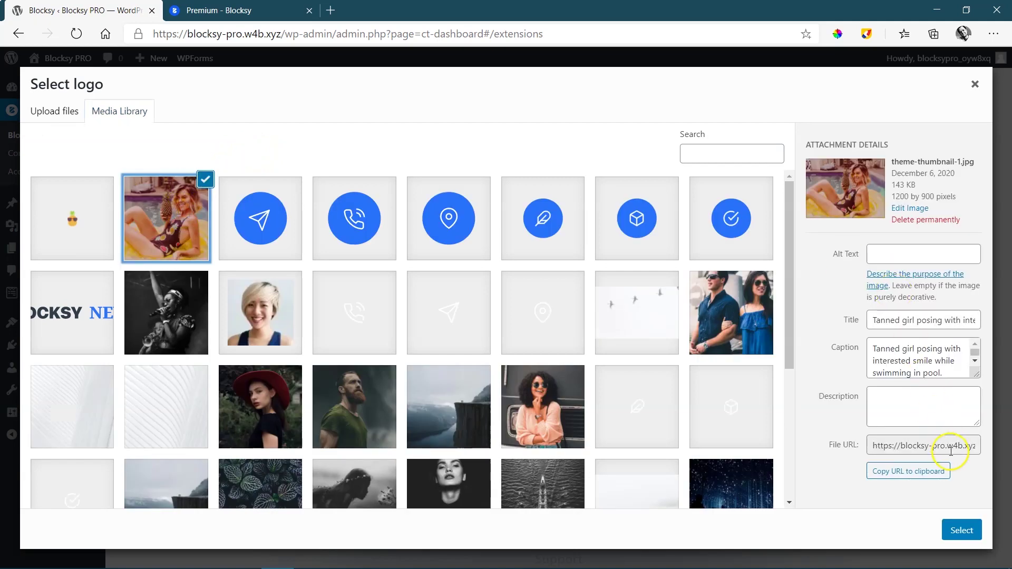
left_click(957, 531)
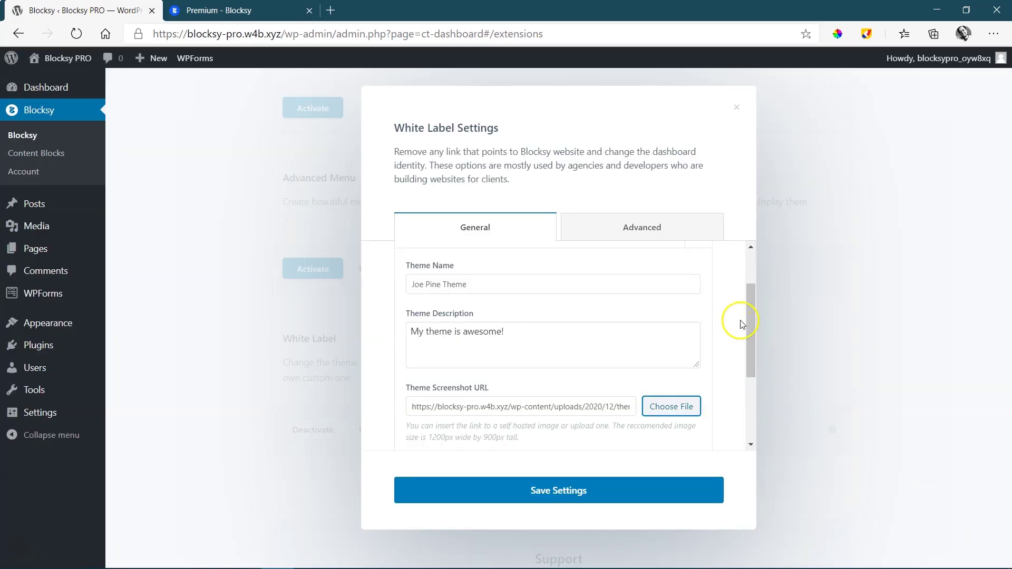
Set the theme icon to the pineapple image (pineapple-1-1.png)
left_click_drag(746, 316, 754, 382)
left_click(448, 336)
left_click(657, 351)
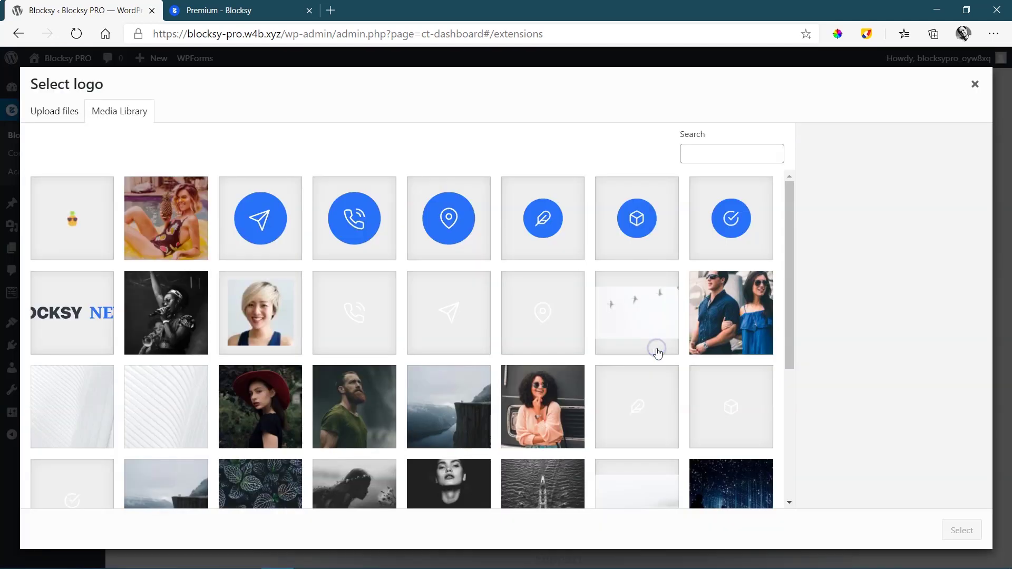
left_click(80, 217)
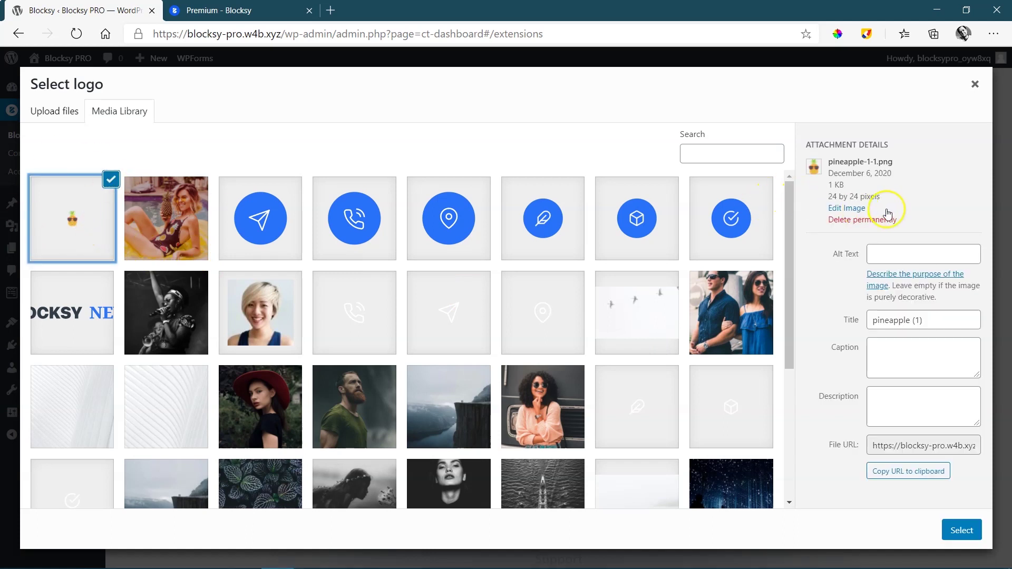
left_click(962, 530)
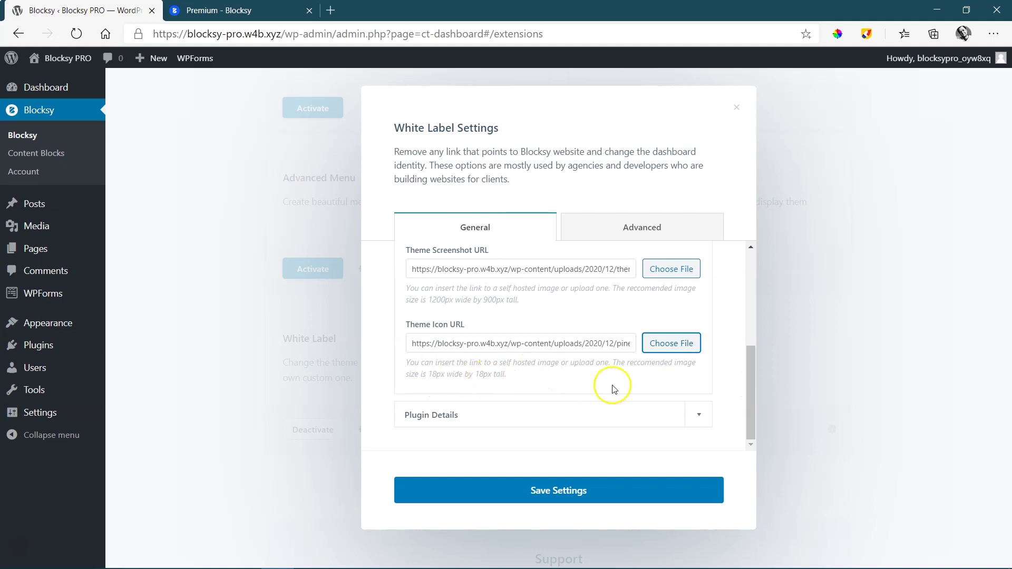
Save the theme details and confirm the Themes page shows the rebranded active theme with the pool photo
left_click(587, 501)
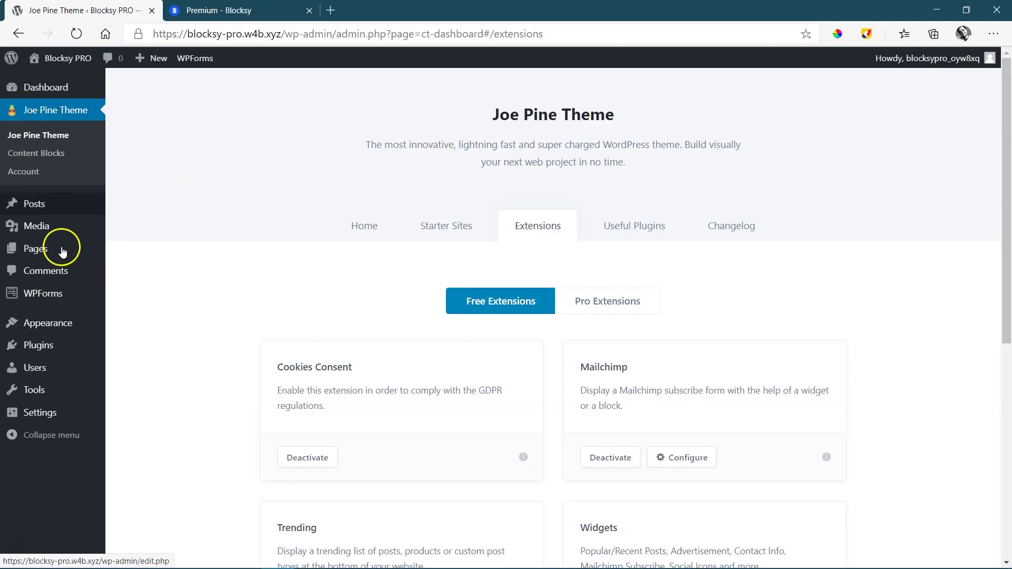
mouse_move(63, 324)
left_click(129, 327)
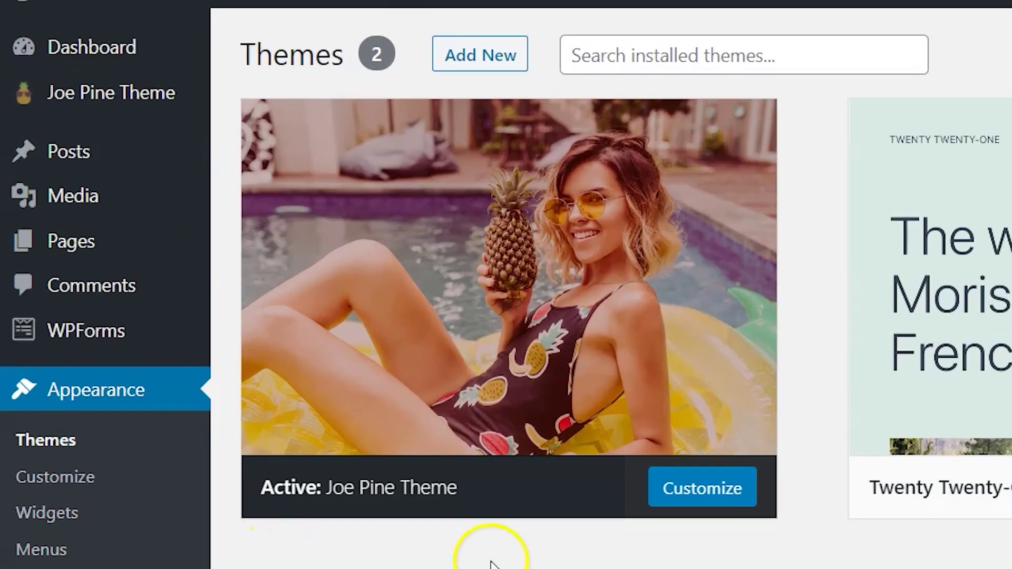
mouse_move(208, 227)
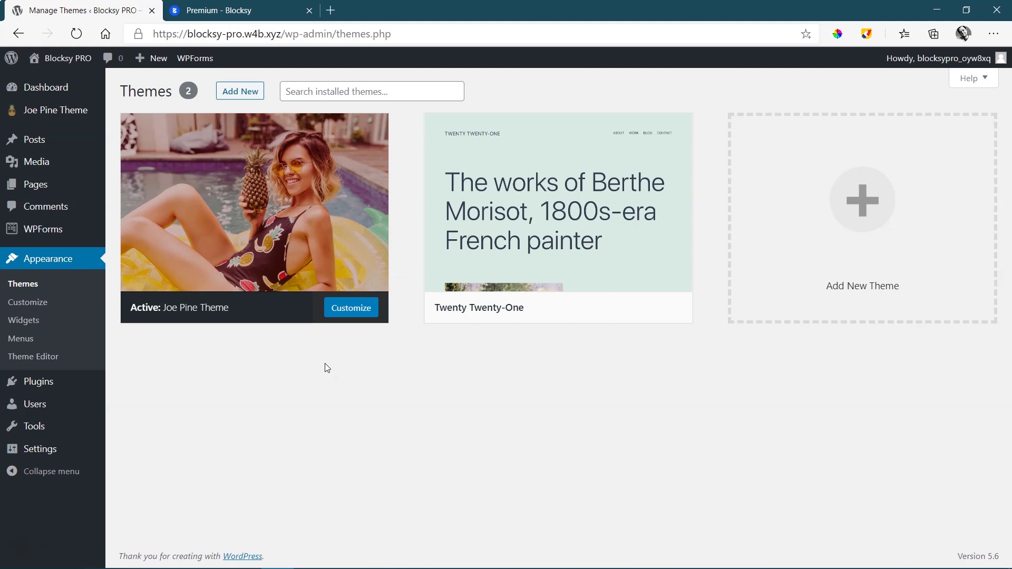
Reopen the White Label settings from the renamed theme dashboard's Pro Extensions
left_click(64, 388)
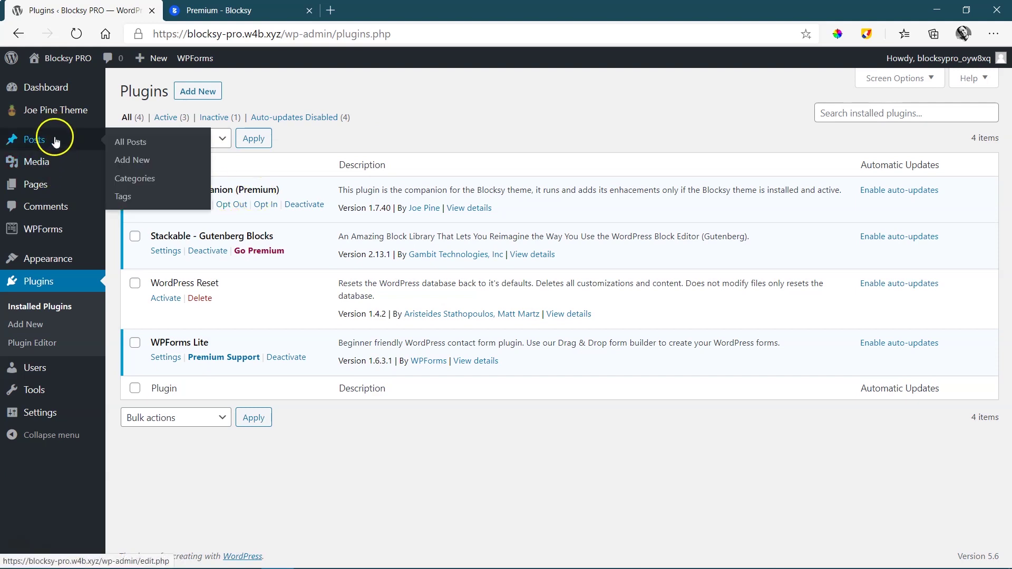
mouse_move(47, 111)
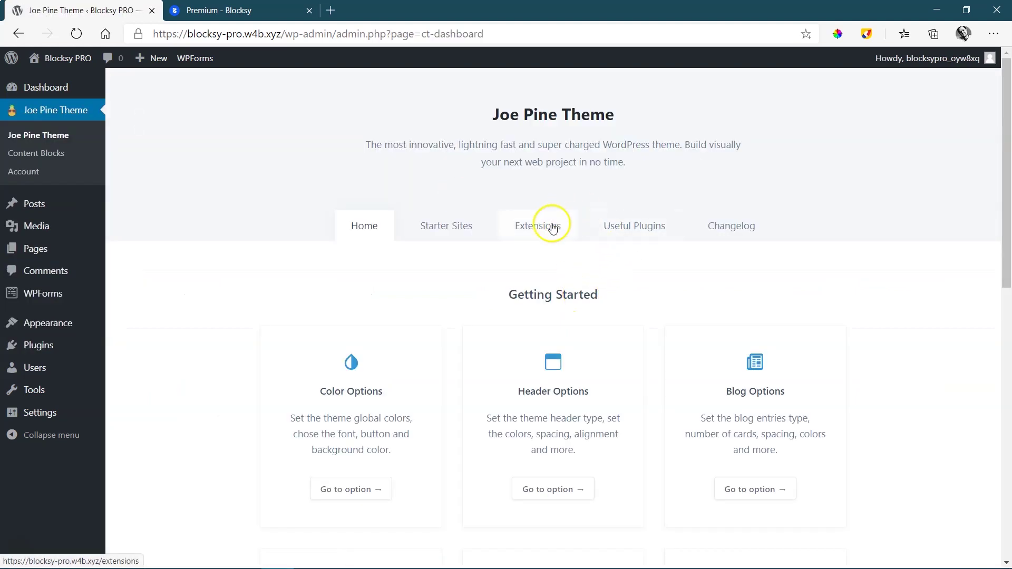
left_click(547, 228)
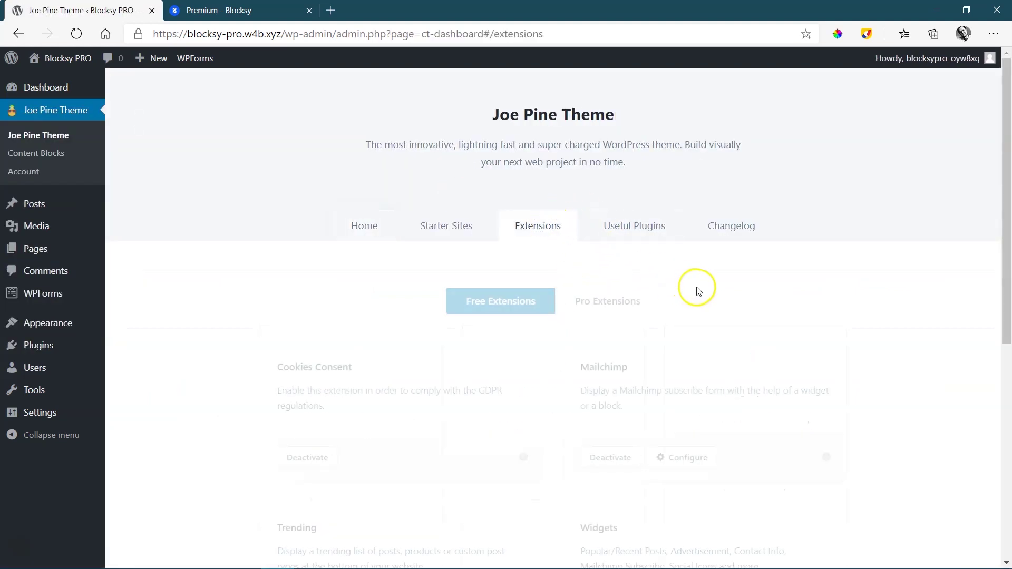
left_click(606, 302)
scroll(831, 307, "down", 10)
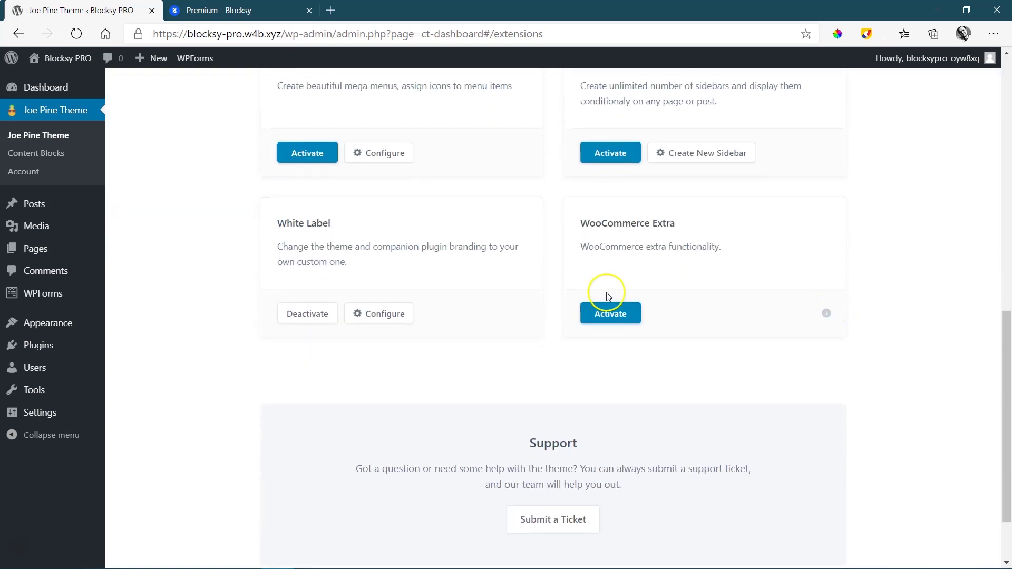
left_click(379, 317)
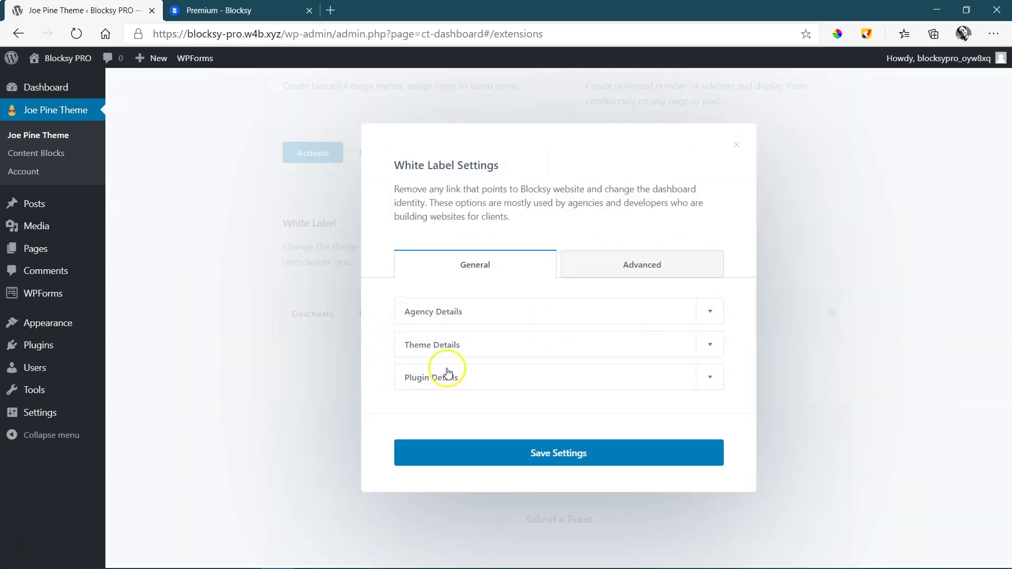
Give the plugin its new name, the description 'a great plugin' and a screenshot, then save
left_click(711, 378)
left_click(567, 381)
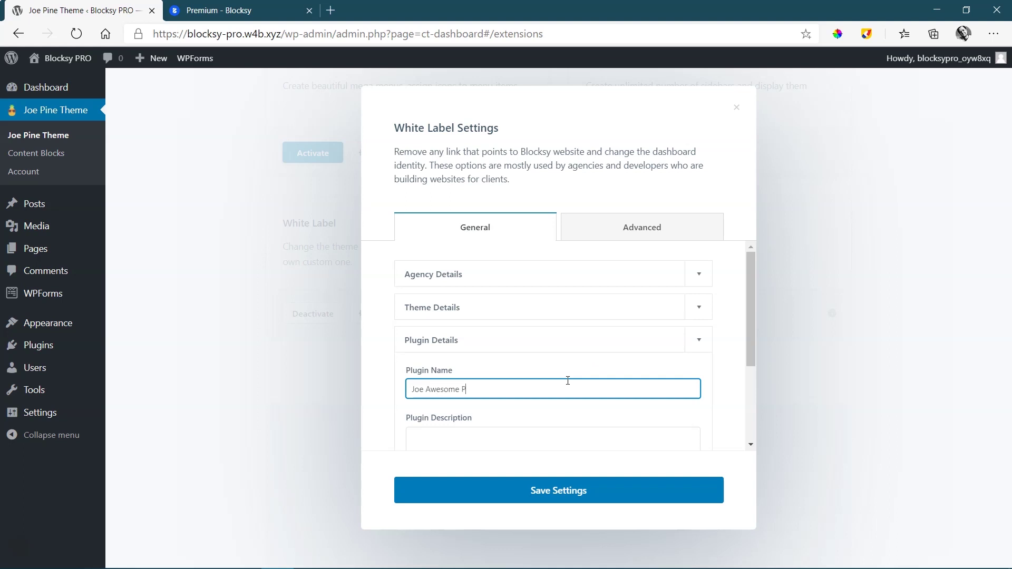
scroll(554, 379, "down", 1)
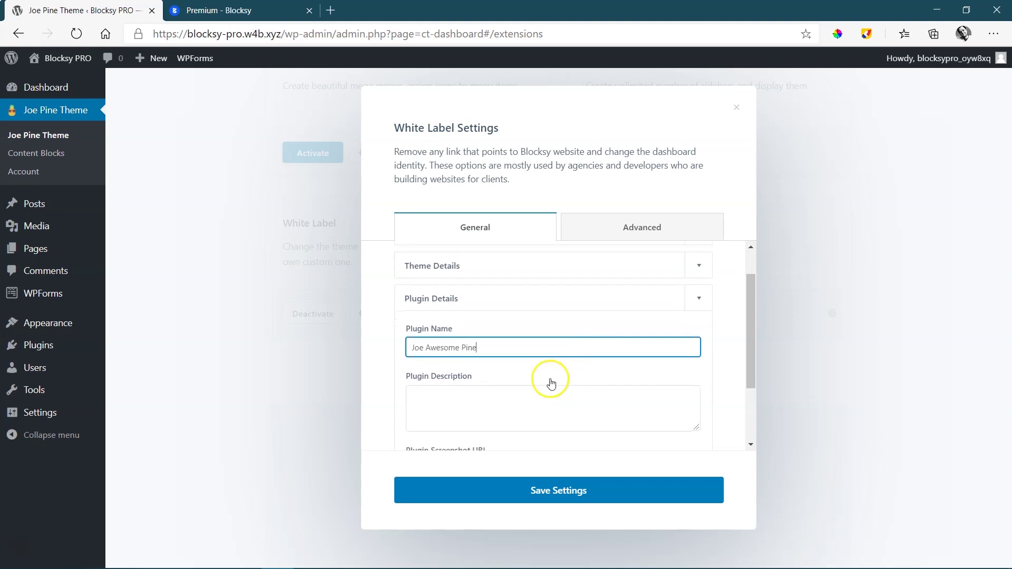
left_click(549, 393)
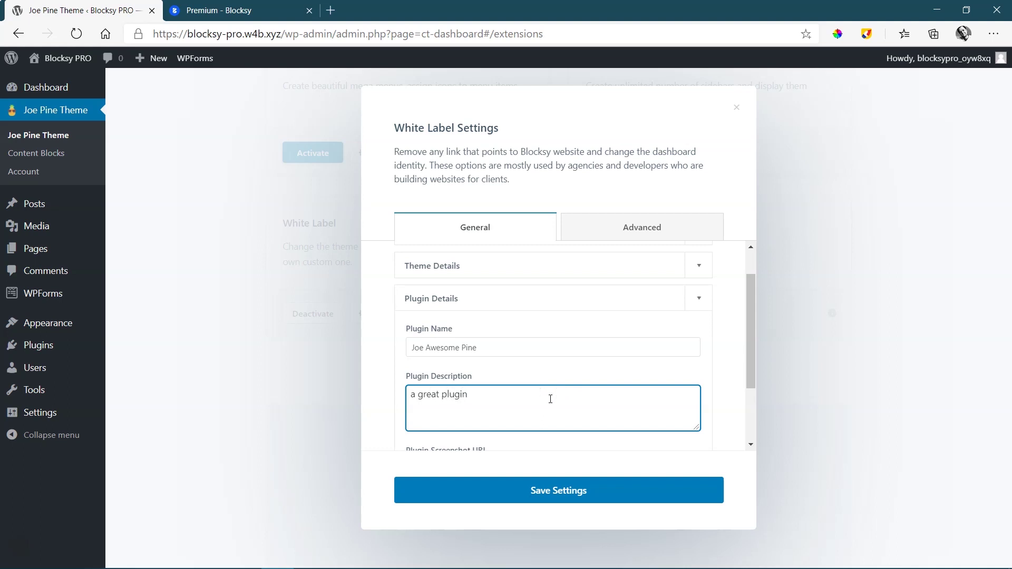
left_click_drag(749, 318, 752, 367)
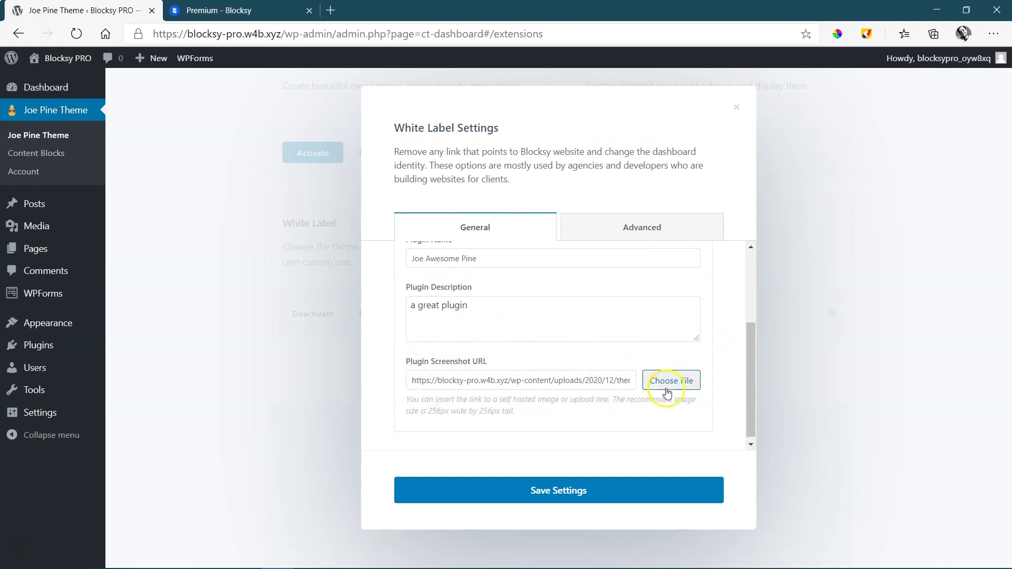
left_click(594, 496)
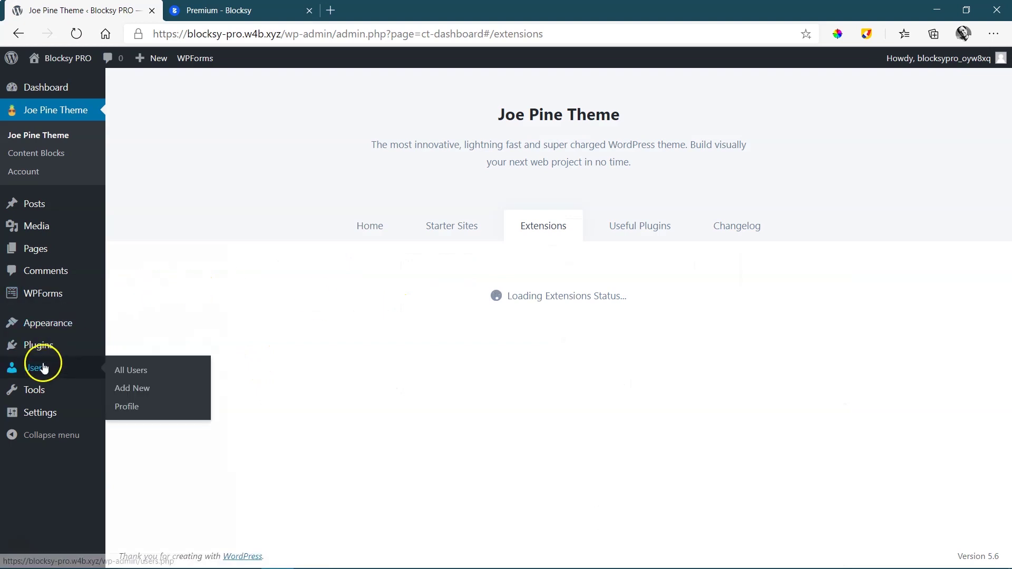
Show the installed plugins list, where the companion plugin appears as Joe Awesome Pine
mouse_move(38, 353)
left_click(140, 350)
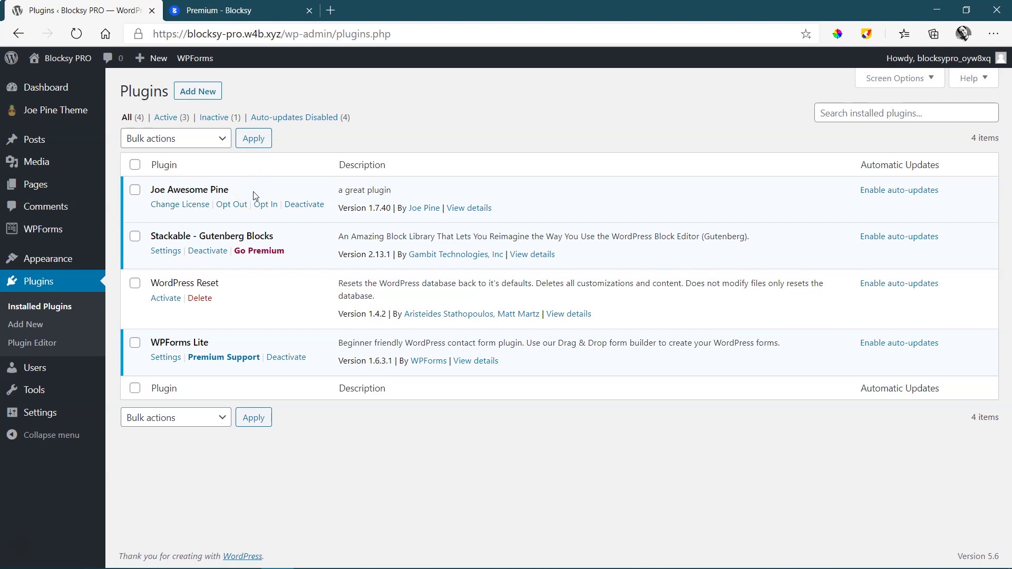
Go to the Joe Pine Theme dashboard's Pro Extensions and scroll down to the White Label card
mouse_move(85, 117)
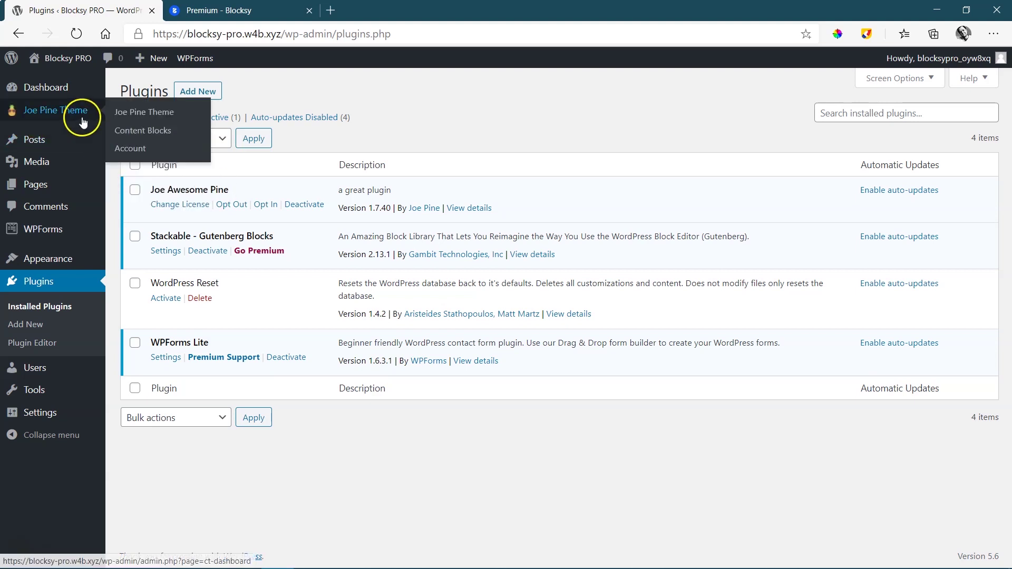
left_click(130, 112)
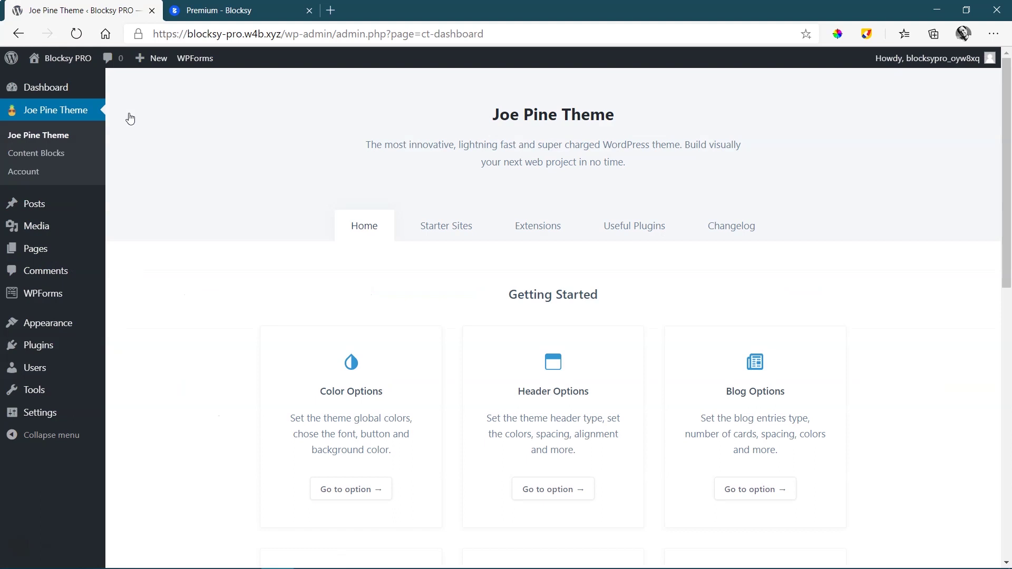
left_click(539, 226)
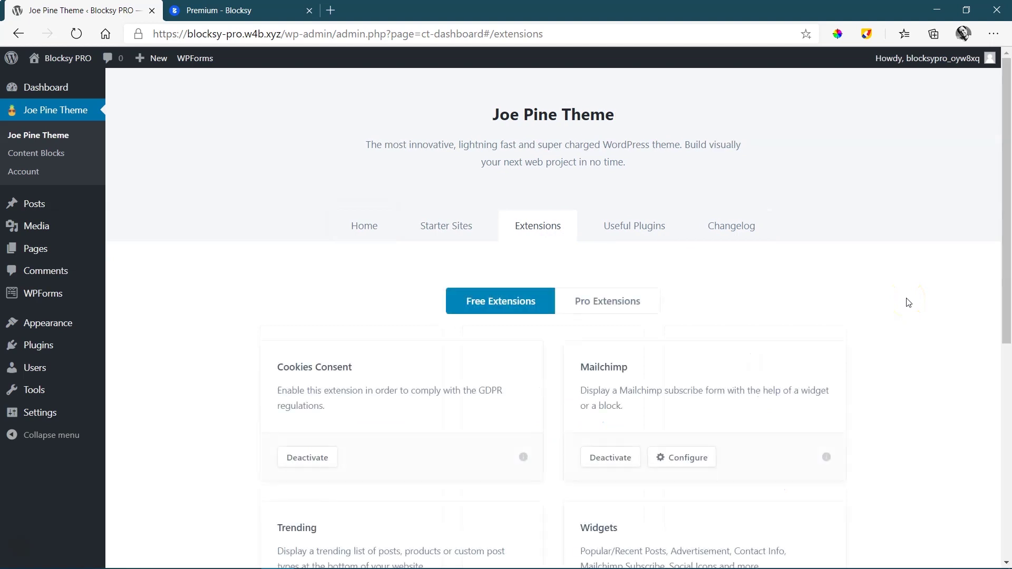
scroll(905, 297, "down", 5)
scroll(687, 248, "up", 5)
left_click(611, 303)
scroll(871, 303, "down", 5)
scroll(877, 293, "down", 3)
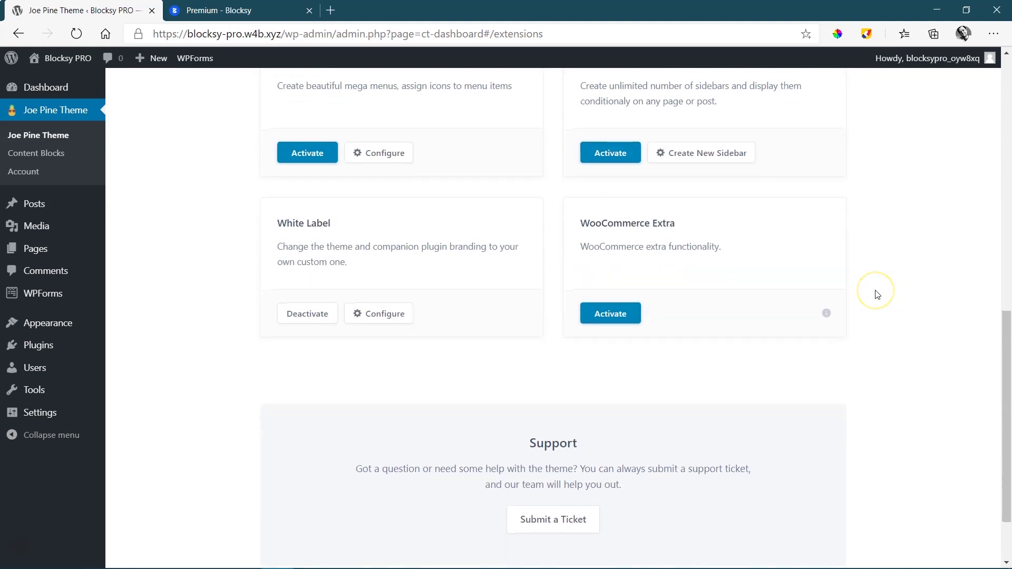
In White Label's Advanced options, switch on hiding the account menu item, Starter Sites tab and White Label extension
left_click(388, 315)
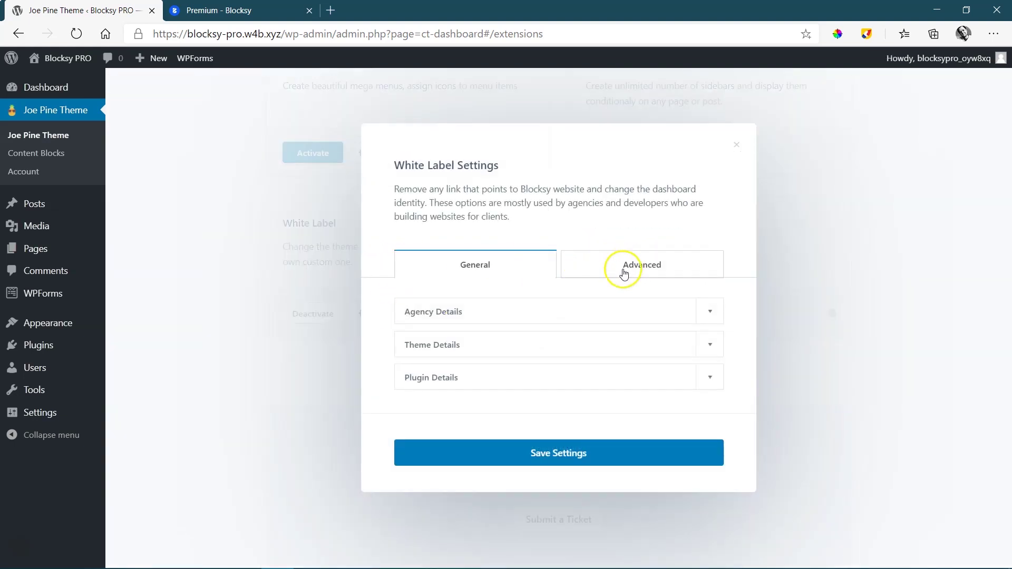
left_click(624, 269)
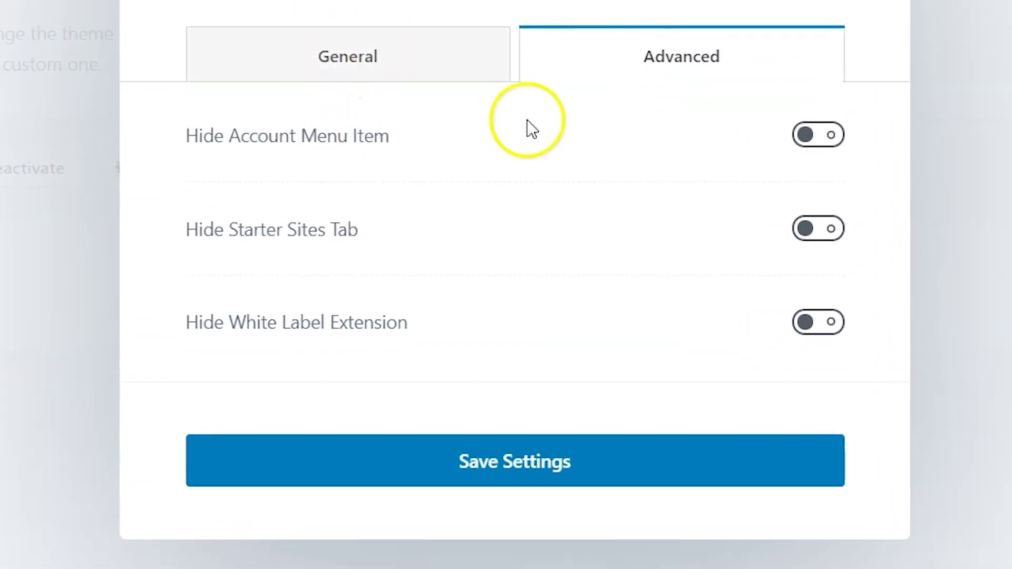
left_click(809, 139)
left_click(820, 232)
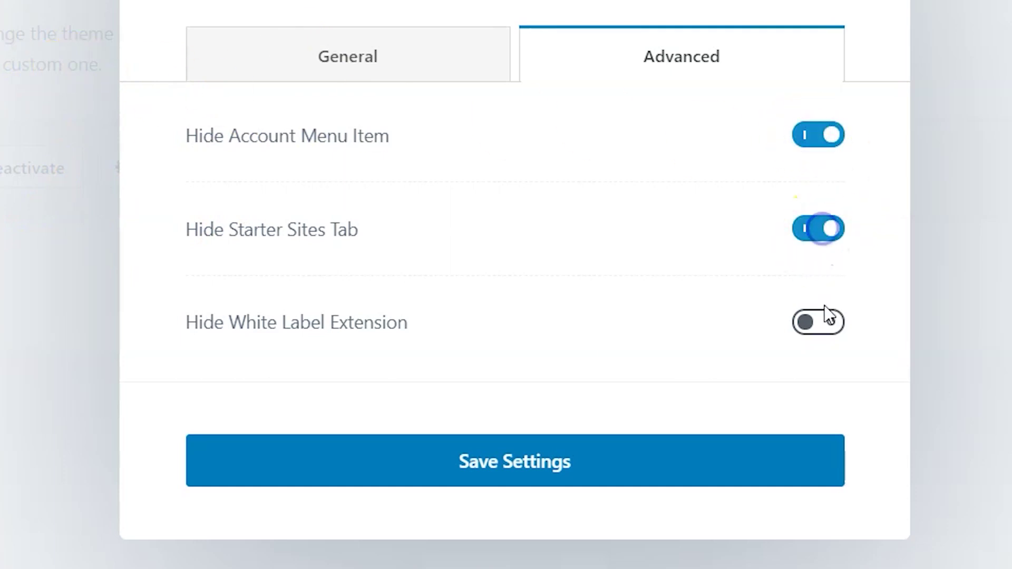
left_click(826, 323)
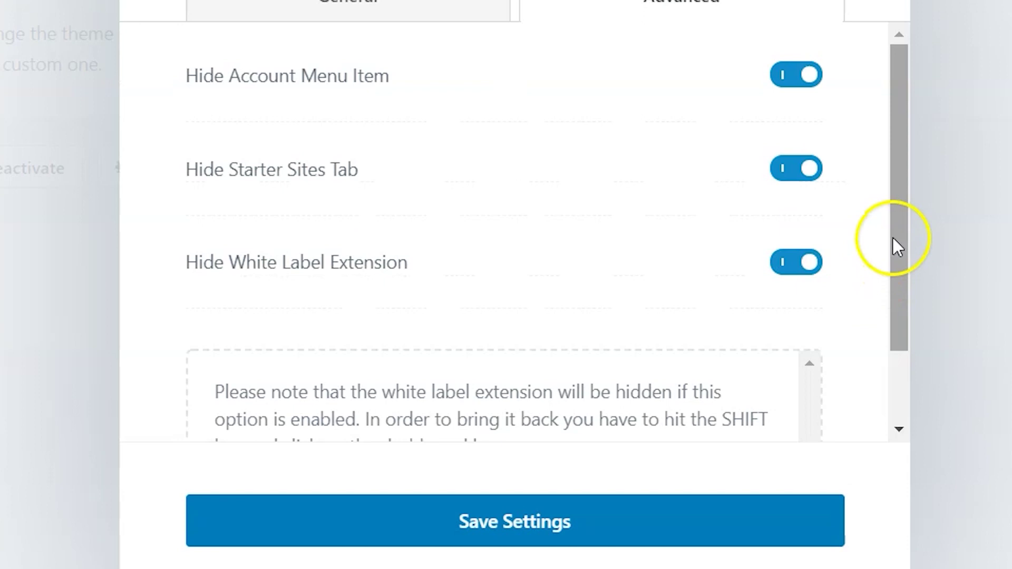
Highlight the SHIFT restore note and save the advanced white label settings
left_click_drag(894, 244, 895, 341)
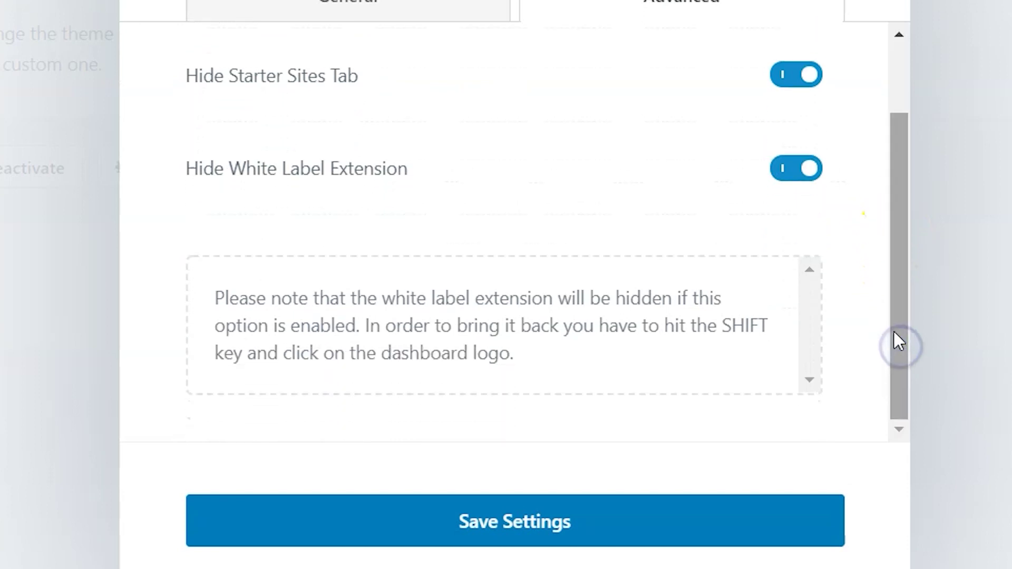
left_click(506, 522)
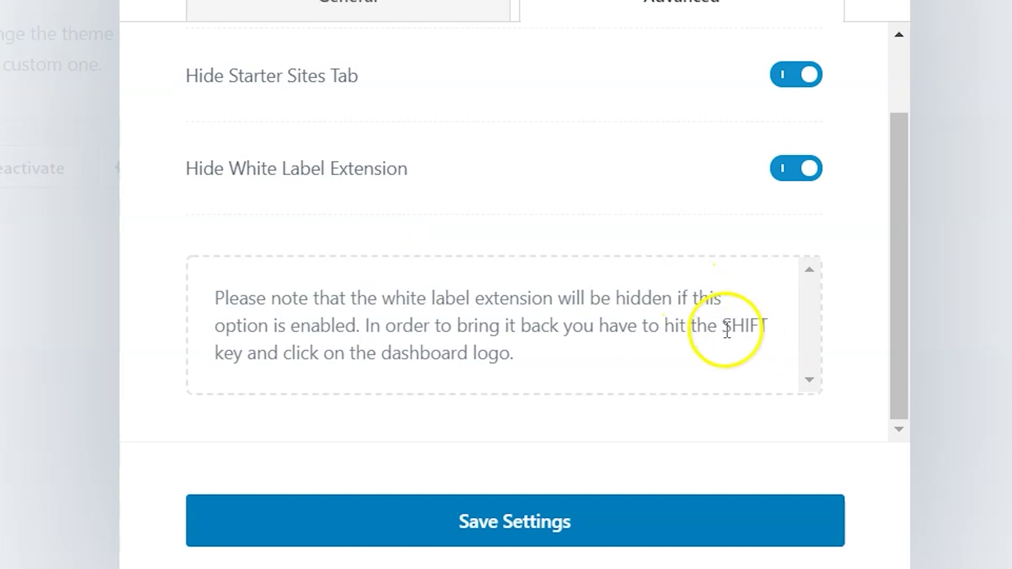
left_click_drag(721, 329, 767, 331)
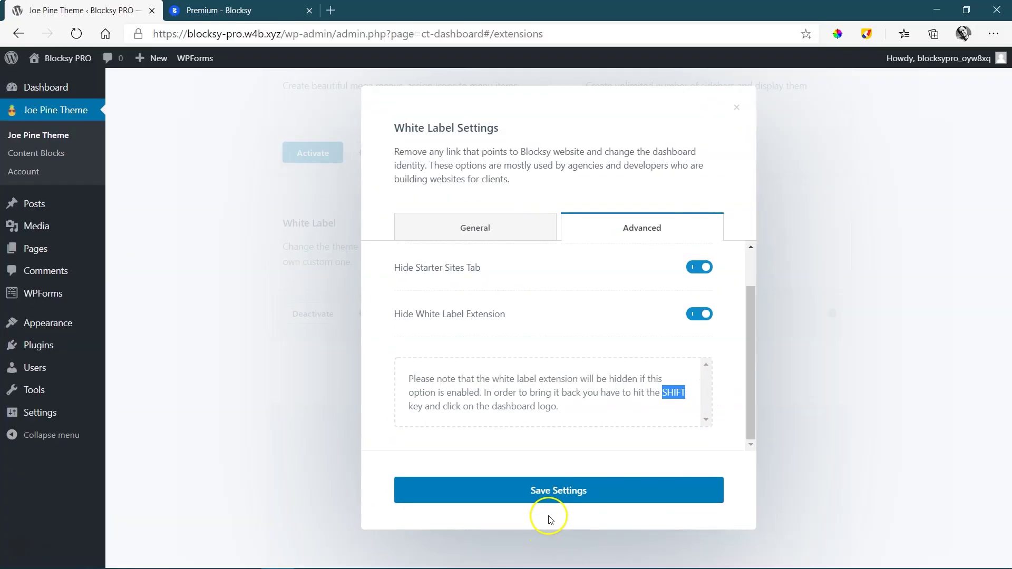
left_click(518, 525)
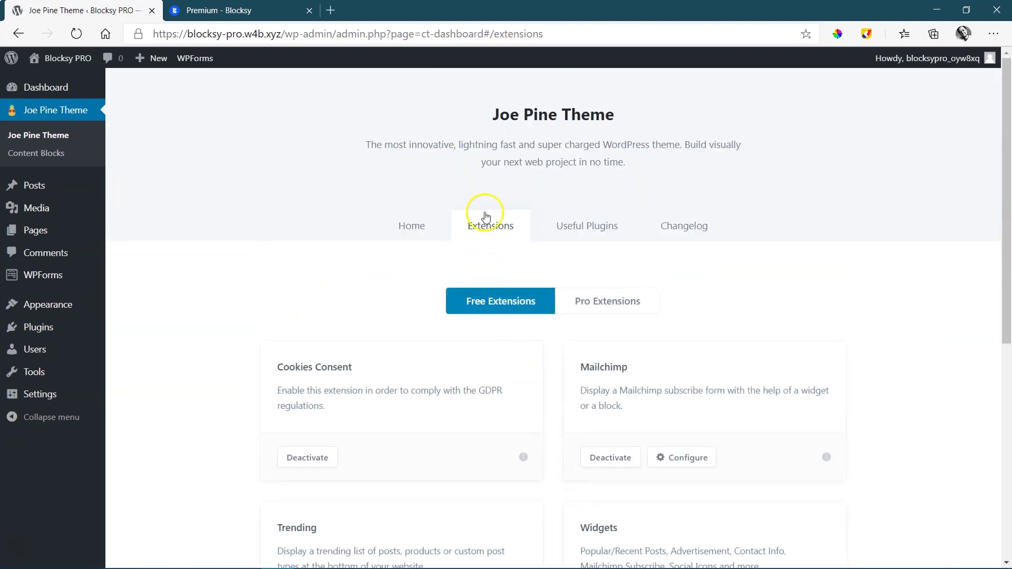
Confirm White Label is missing from Pro Extensions, then Shift-click the dashboard title to restore it
left_click(601, 312)
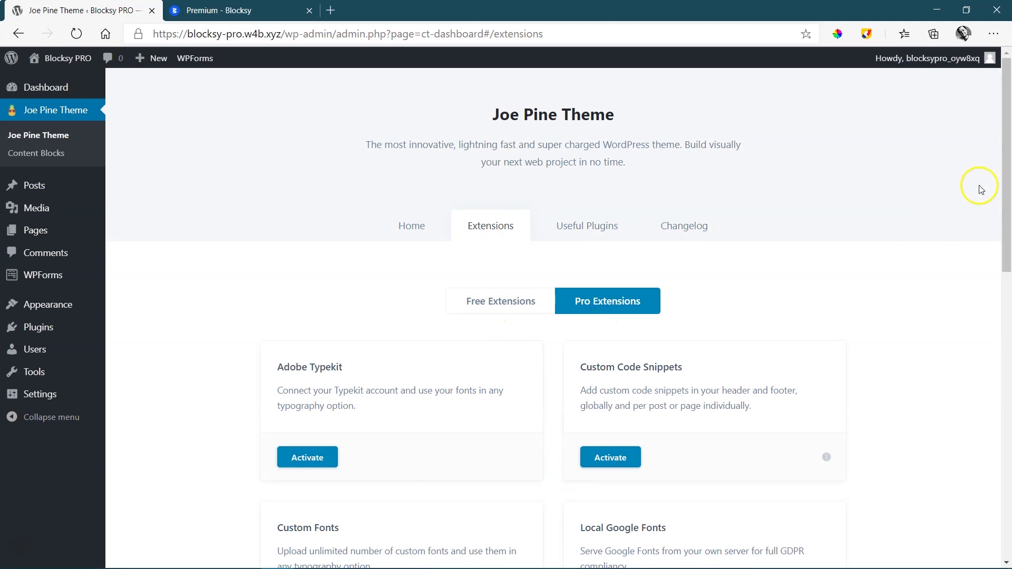
left_click_drag(1007, 164, 1009, 389)
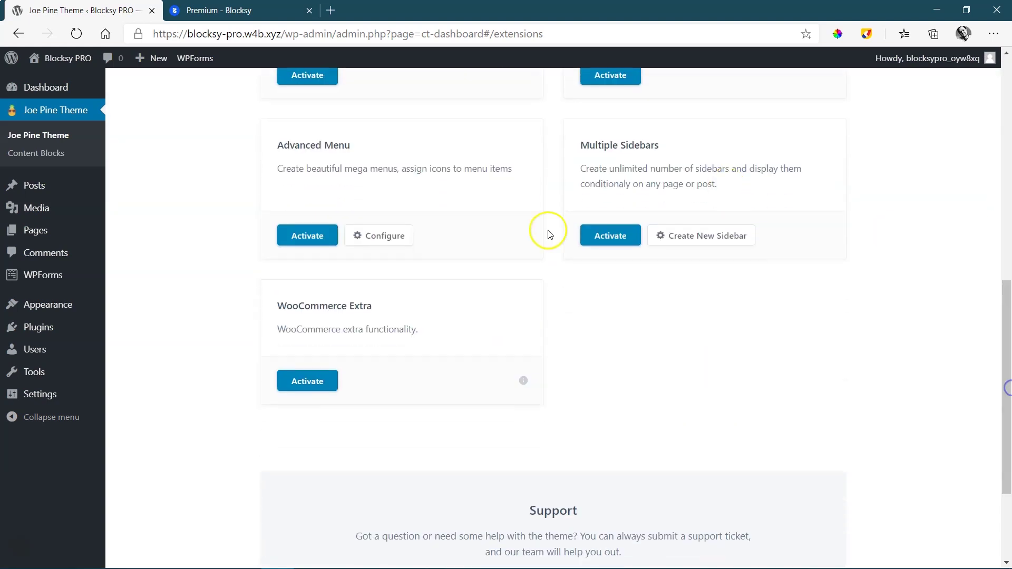
scroll(1010, 362, "down", 1)
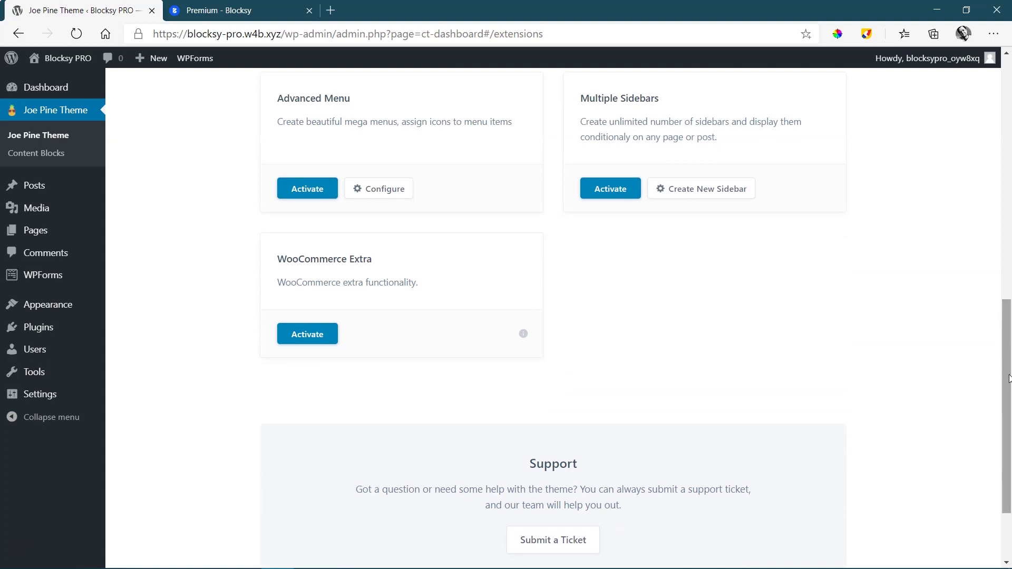
left_click_drag(1009, 378, 1000, 110)
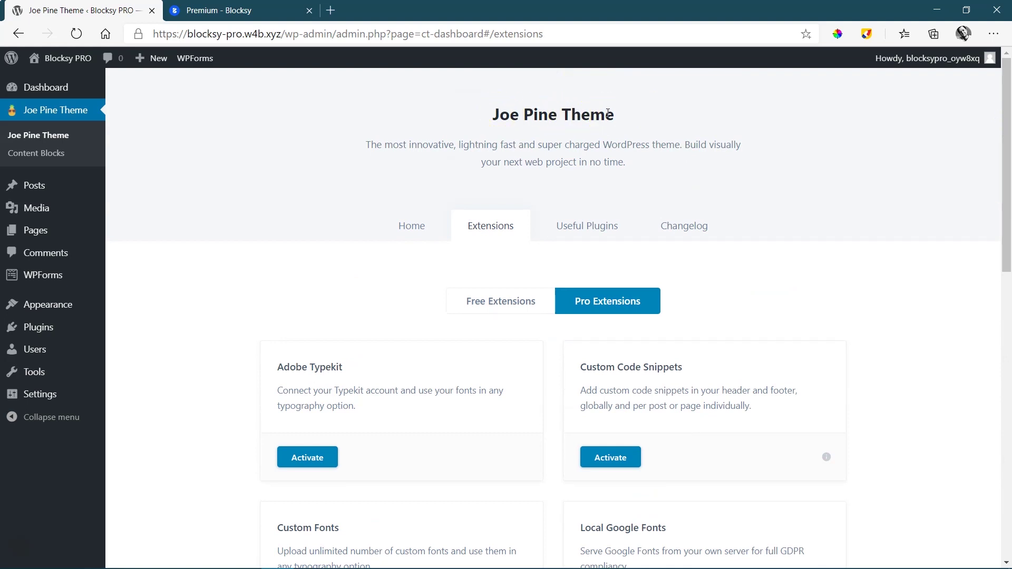
left_click_drag(519, 117, 537, 116)
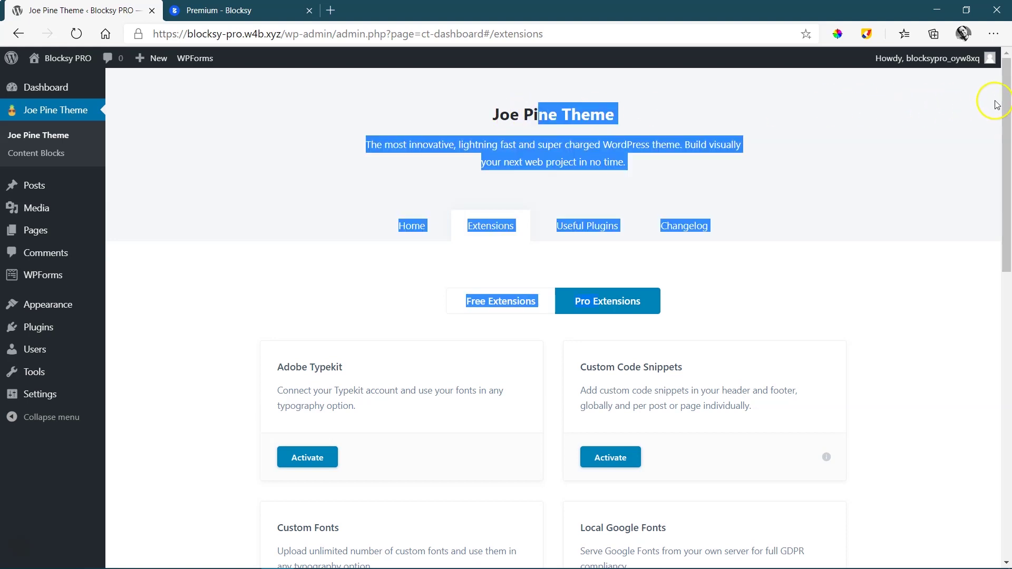
left_click_drag(1006, 107, 1008, 356)
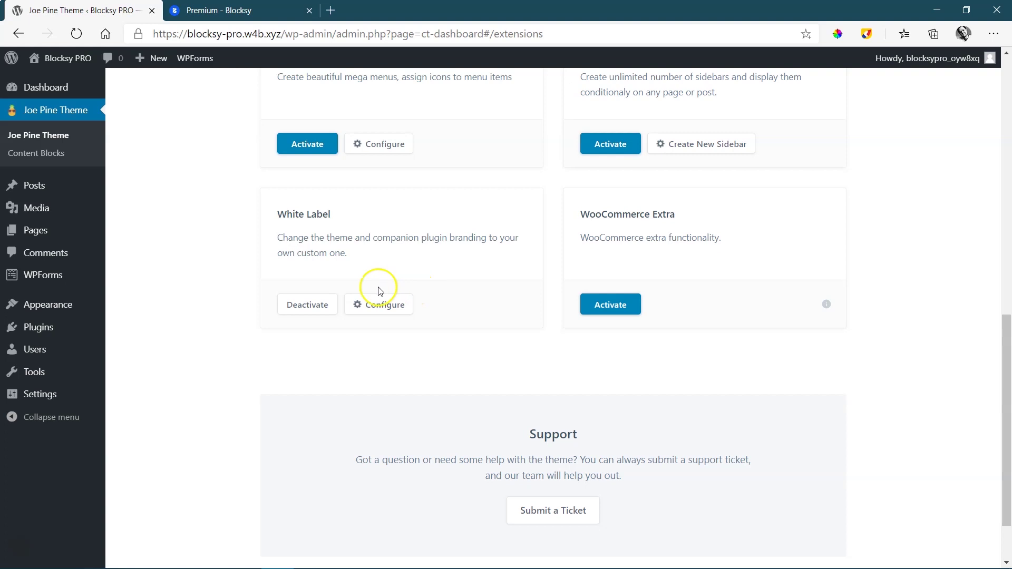
Clear the agency name, agency URL and support URL in White Label's Agency Details
left_click(379, 308)
left_click(457, 312)
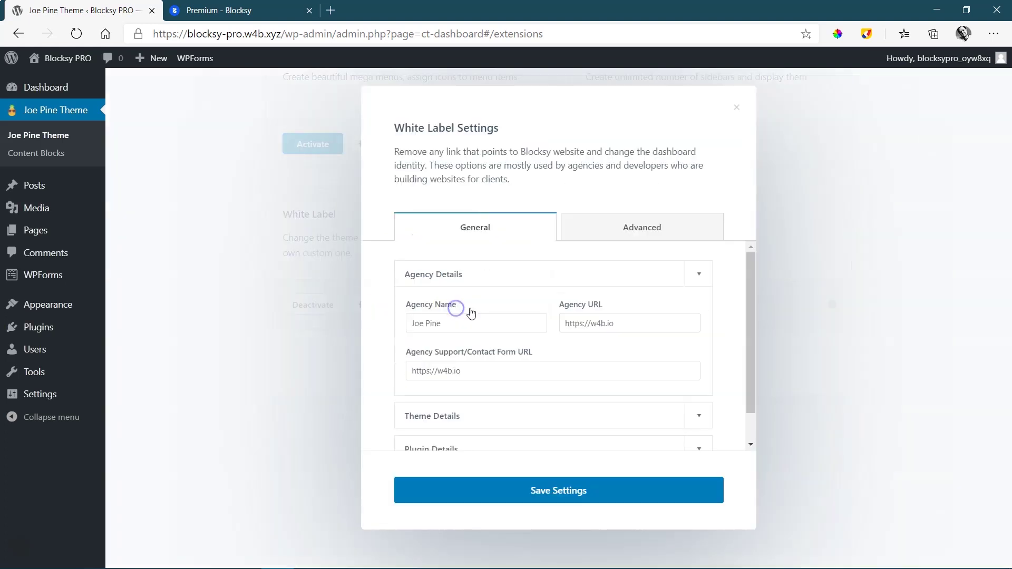
left_click_drag(470, 323, 388, 323)
key("BackSpace")
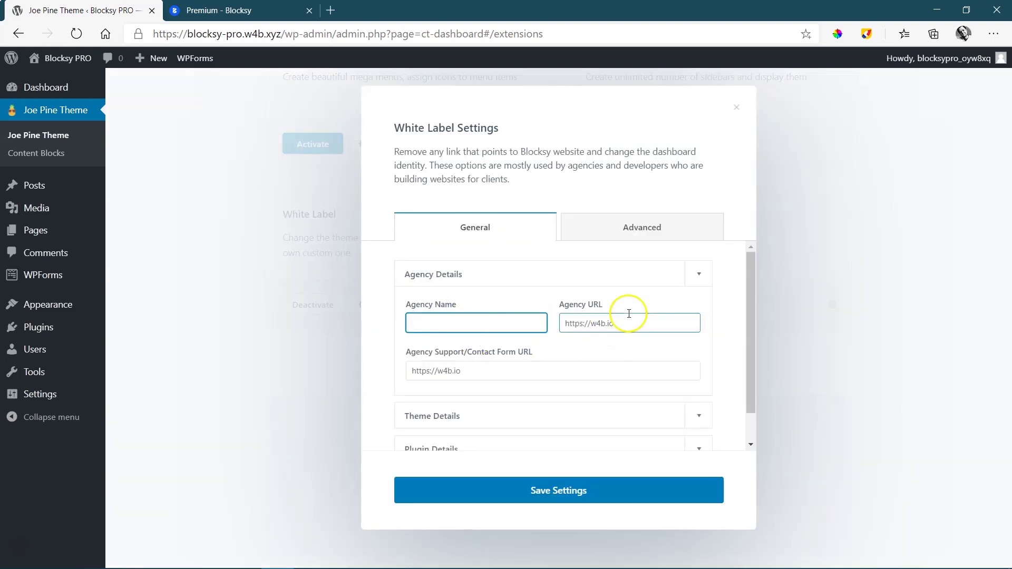
left_click_drag(622, 323, 533, 323)
key("BackSpace")
left_click_drag(463, 371, 397, 373)
key("BackSpace")
Clear the custom theme name and theme description in Theme Details
left_click(448, 414)
left_click_drag(482, 358, 368, 359)
key("BackSpace")
left_click_drag(532, 410, 406, 411)
key("BackSpace")
Clear the theme screenshot URL and theme icon URL fields
scroll(508, 368, "down", 2)
left_click(568, 393)
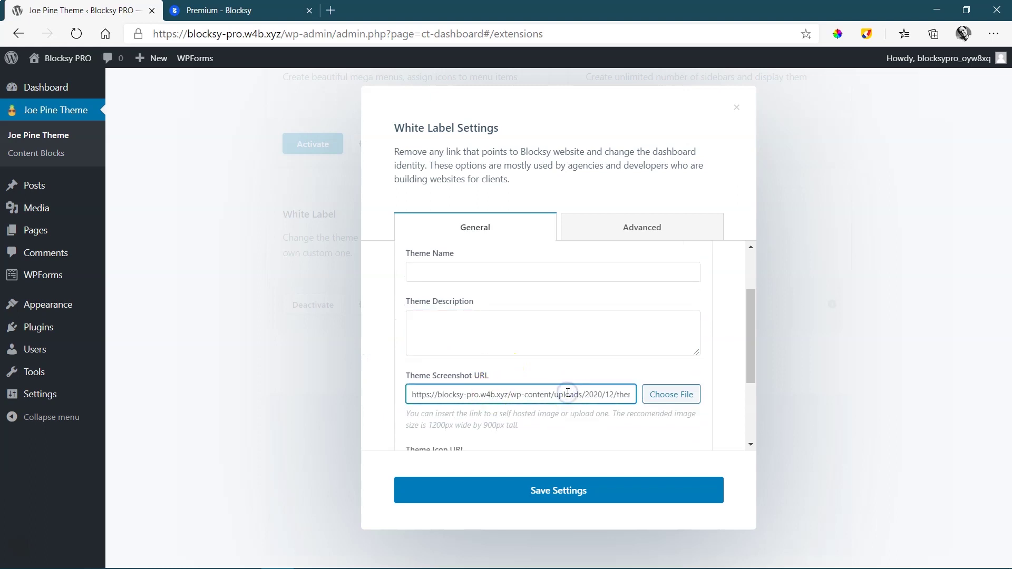
key("ctrl+a")
key("BackSpace")
scroll(589, 383, "down", 2)
left_click(504, 386)
key("ctrl+a")
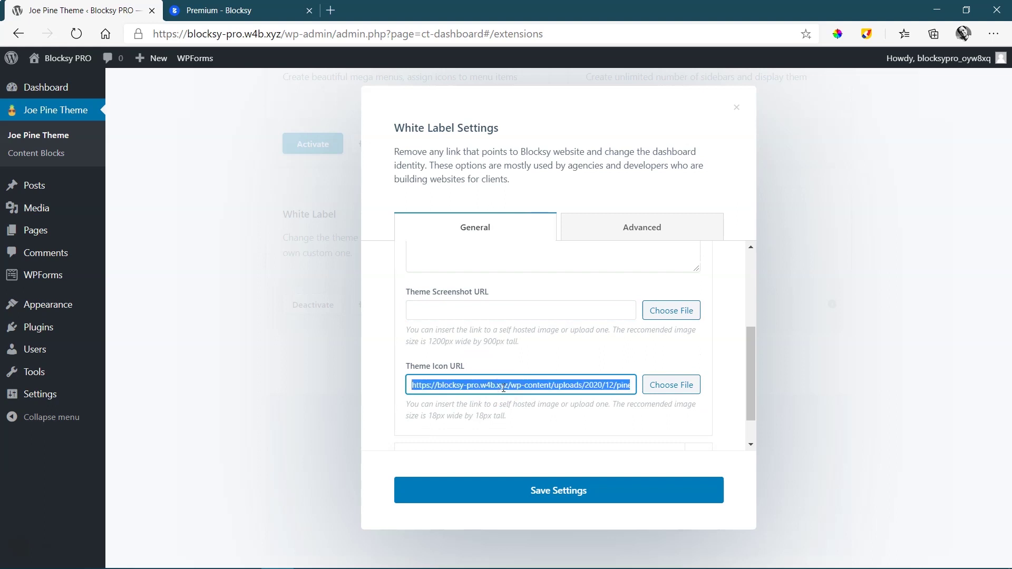
key("BackSpace")
scroll(506, 379, "down", 1)
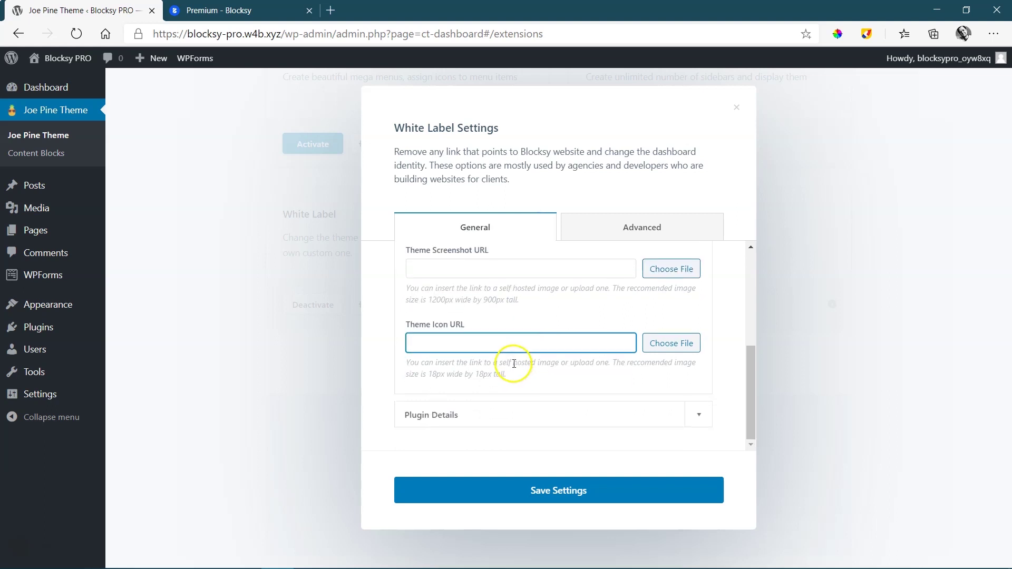
scroll(471, 417, "down", 3)
scroll(484, 316, "up", 3)
Clear the plugin name and description in Plugin Details and save the emptied settings
left_click(466, 391)
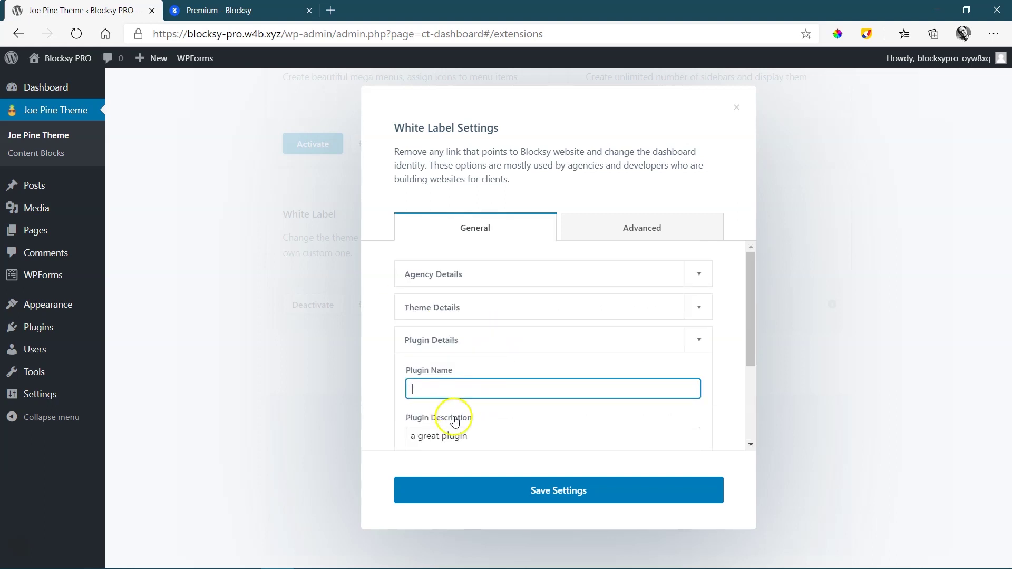
scroll(476, 430, "down", 3)
left_click_drag(469, 303, 404, 309)
key("BackSpace")
left_click(549, 489)
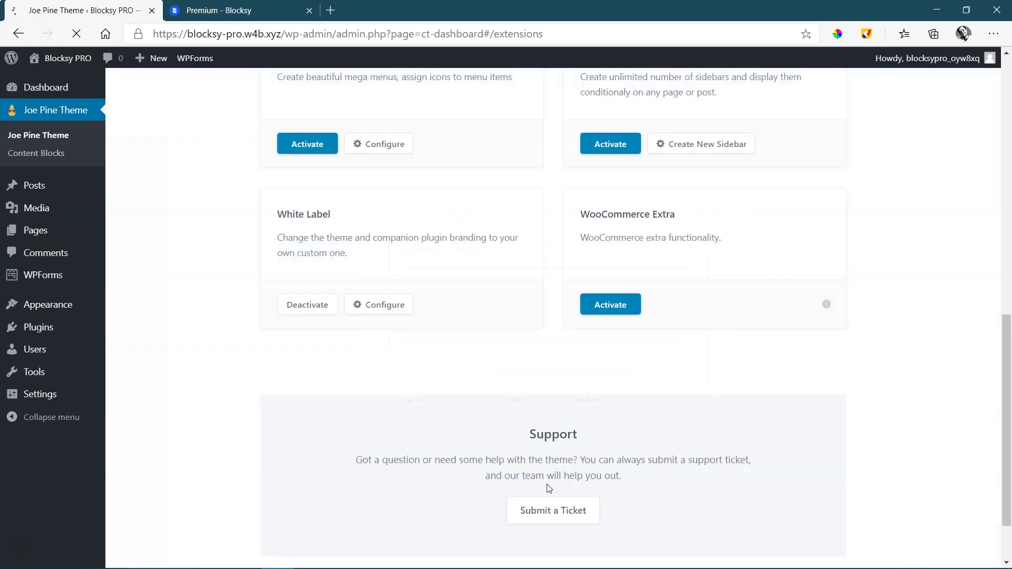